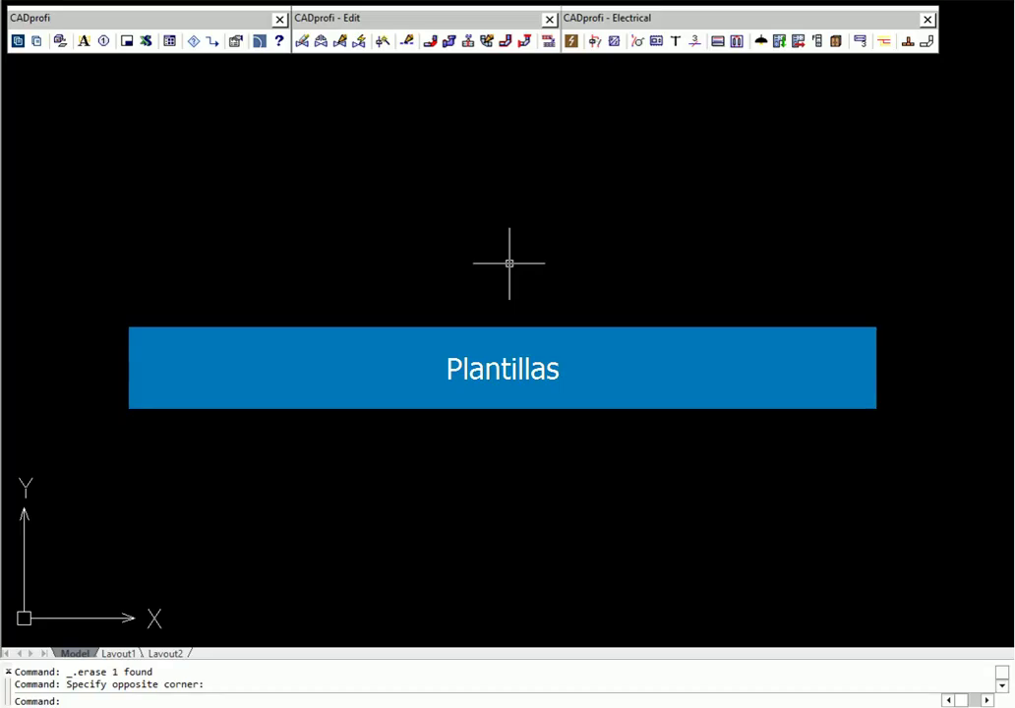
# Insert an A3 frame with reference grid, centering and crop marks at the origin.
pyautogui.click(718, 41)
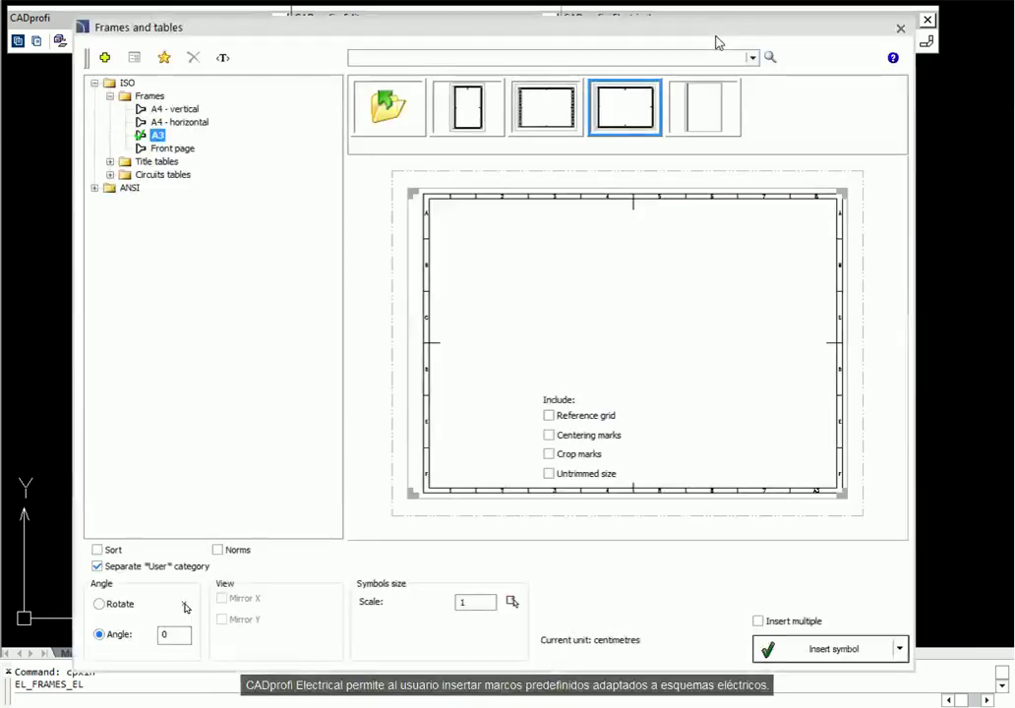
pyautogui.click(549, 415)
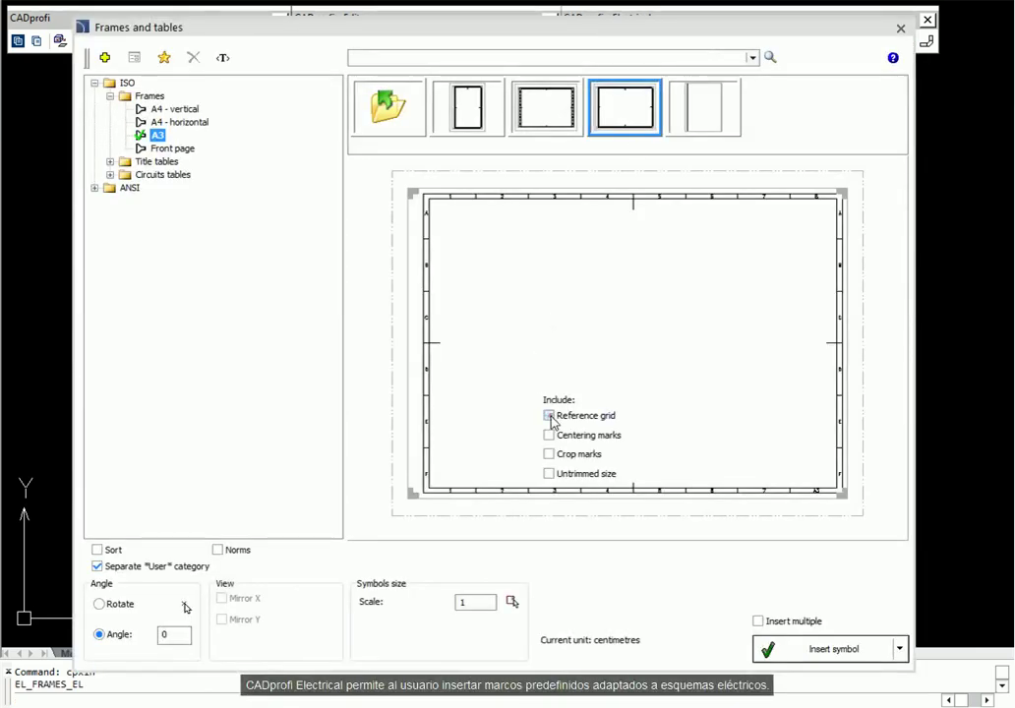
pyautogui.click(549, 436)
pyautogui.click(549, 454)
pyautogui.click(799, 660)
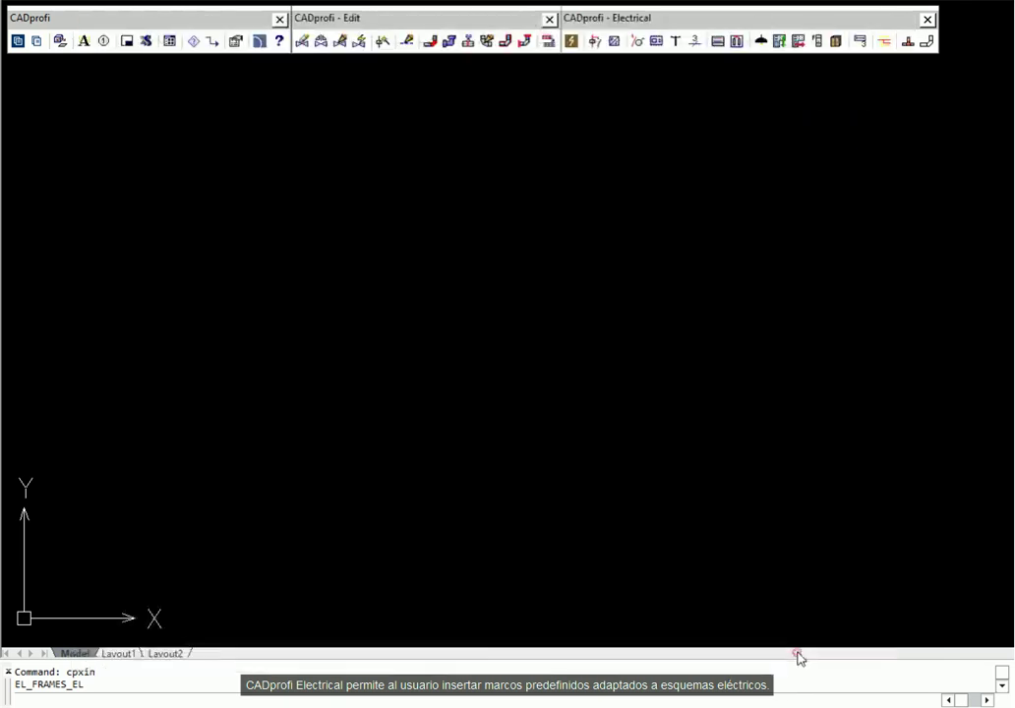
pyautogui.click(94, 626)
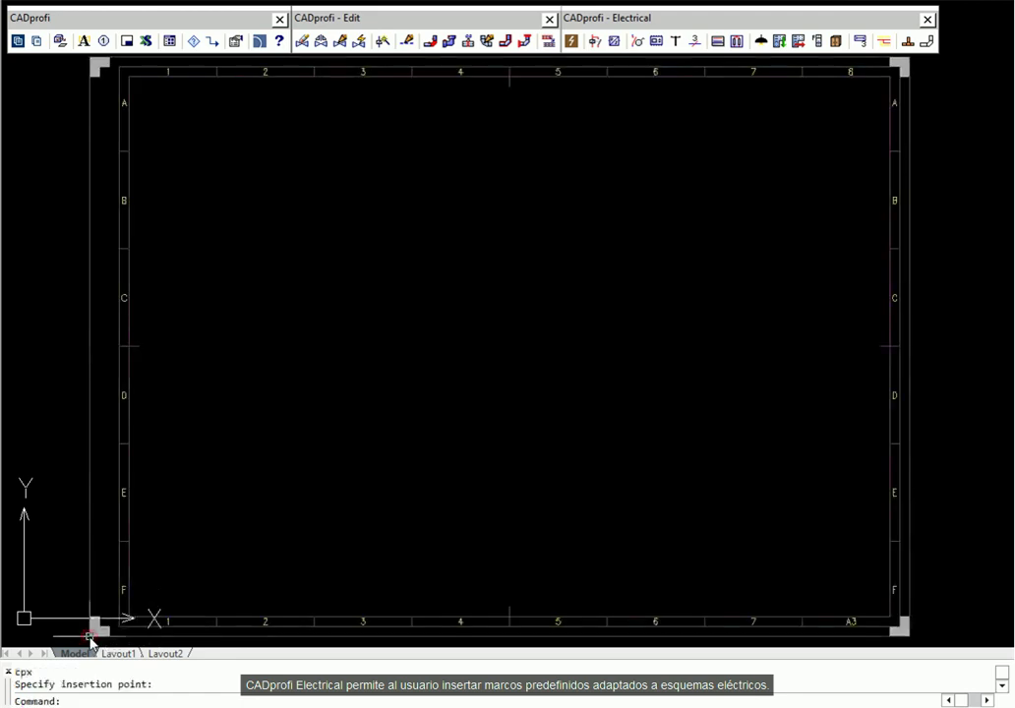
# Place the L1,L2,L3,N,PE line template at the frame's corner.
pyautogui.click(736, 43)
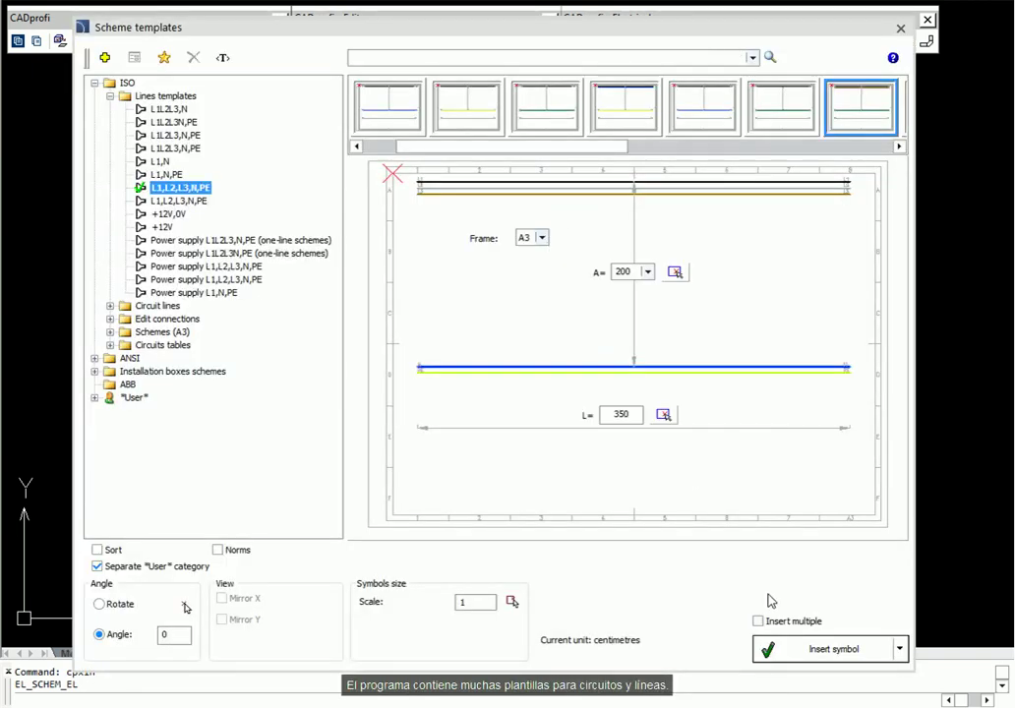
pyautogui.click(800, 651)
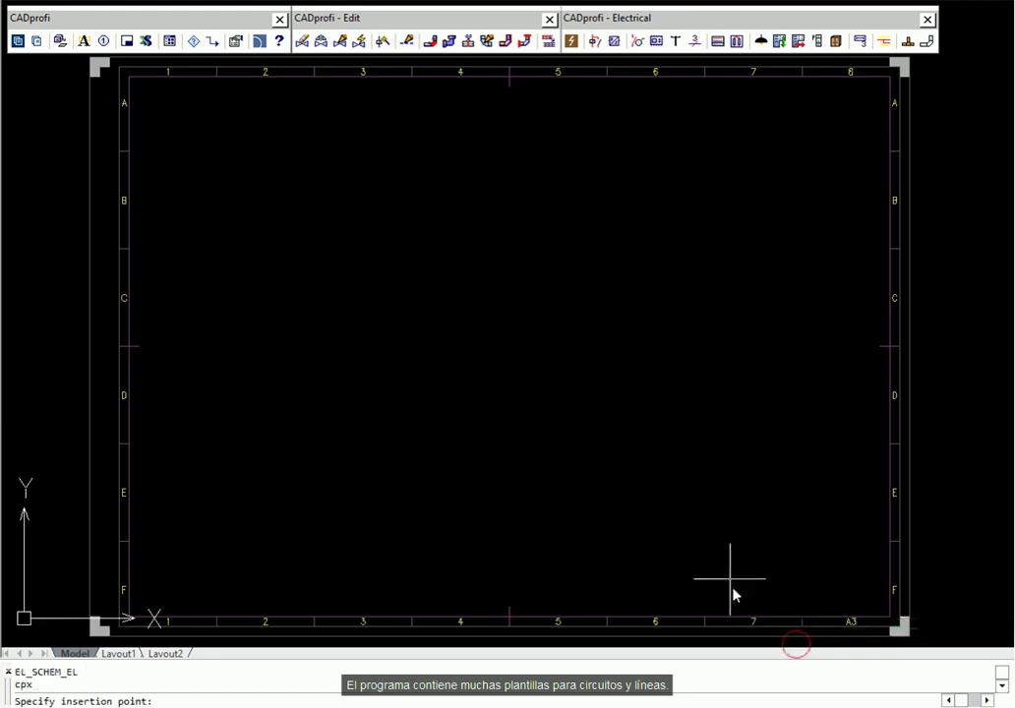
pyautogui.click(128, 75)
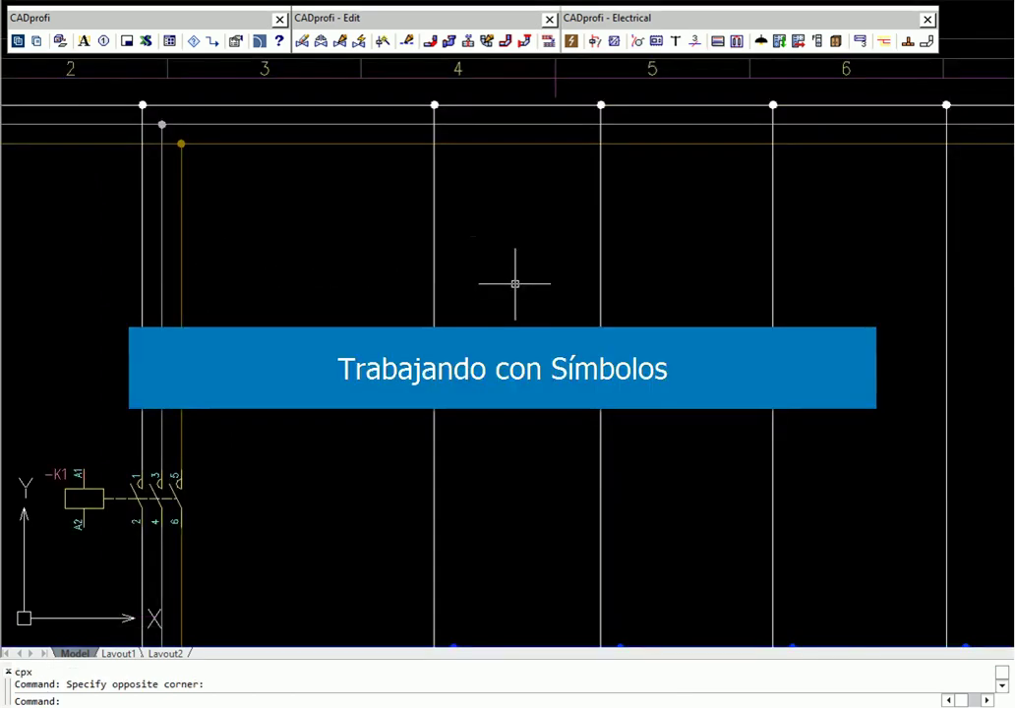
# Place a three-pole apparatus labelled -Q1 on the three phase lines.
pyautogui.click(595, 48)
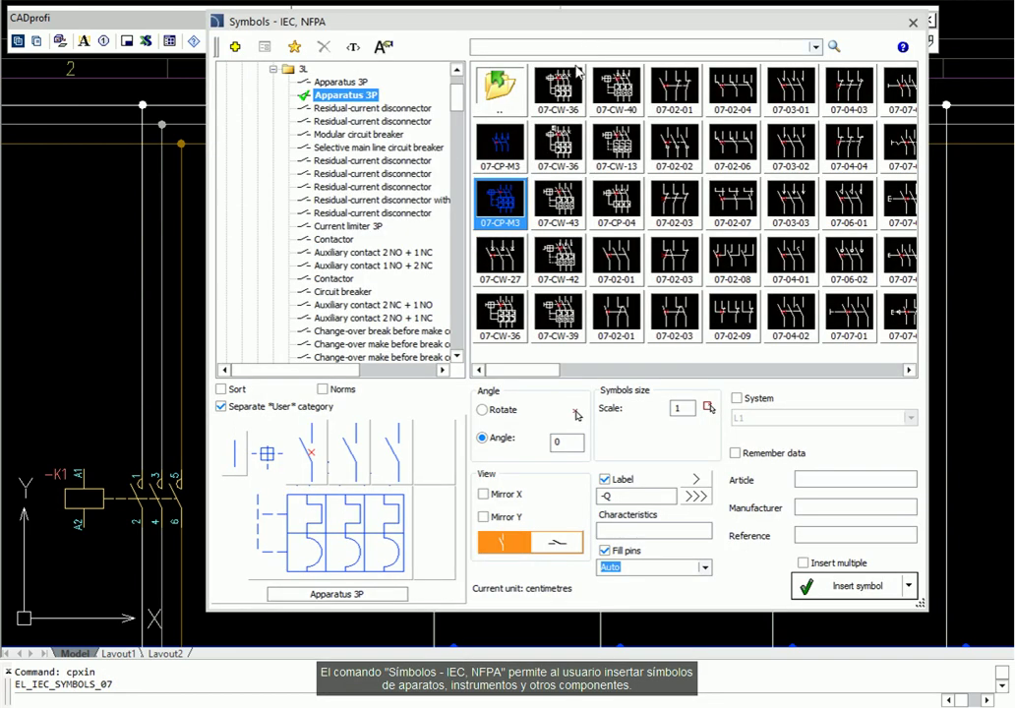
pyautogui.click(693, 480)
pyautogui.click(839, 588)
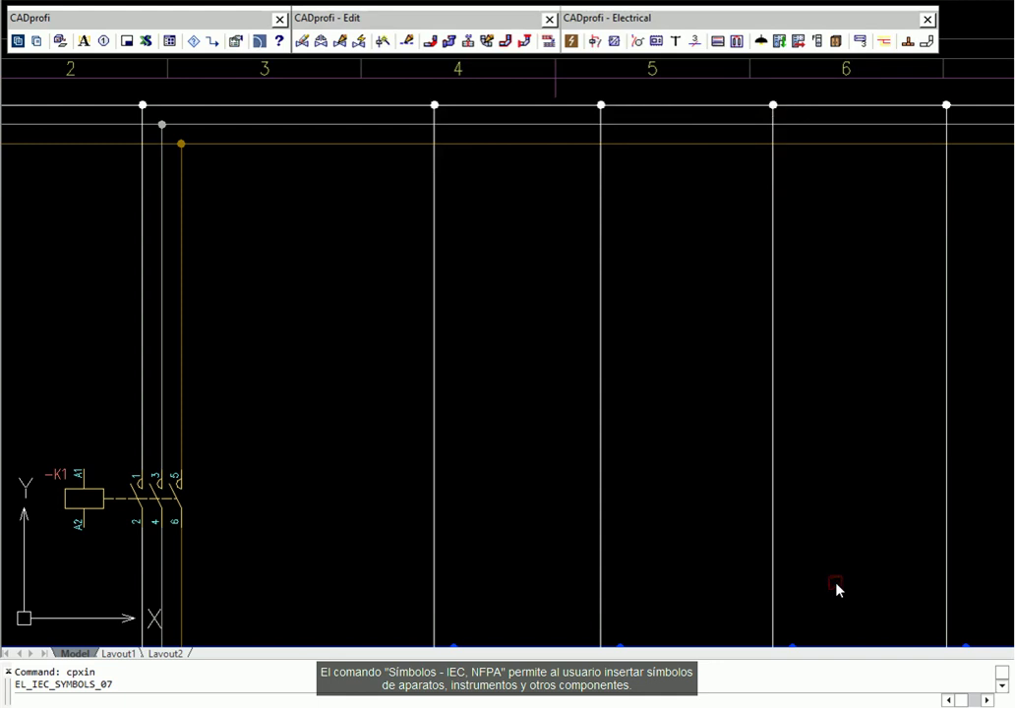
pyautogui.click(143, 287)
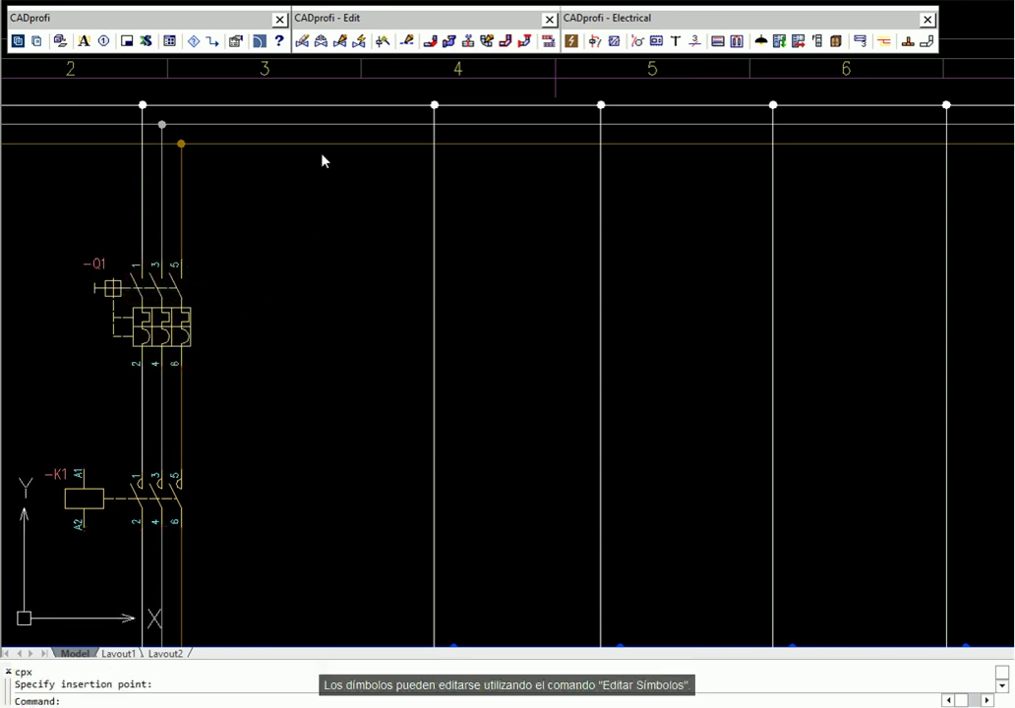
# Give breaker -Q1 overcurrent releases and a changeover auxiliary contact.
pyautogui.click(342, 45)
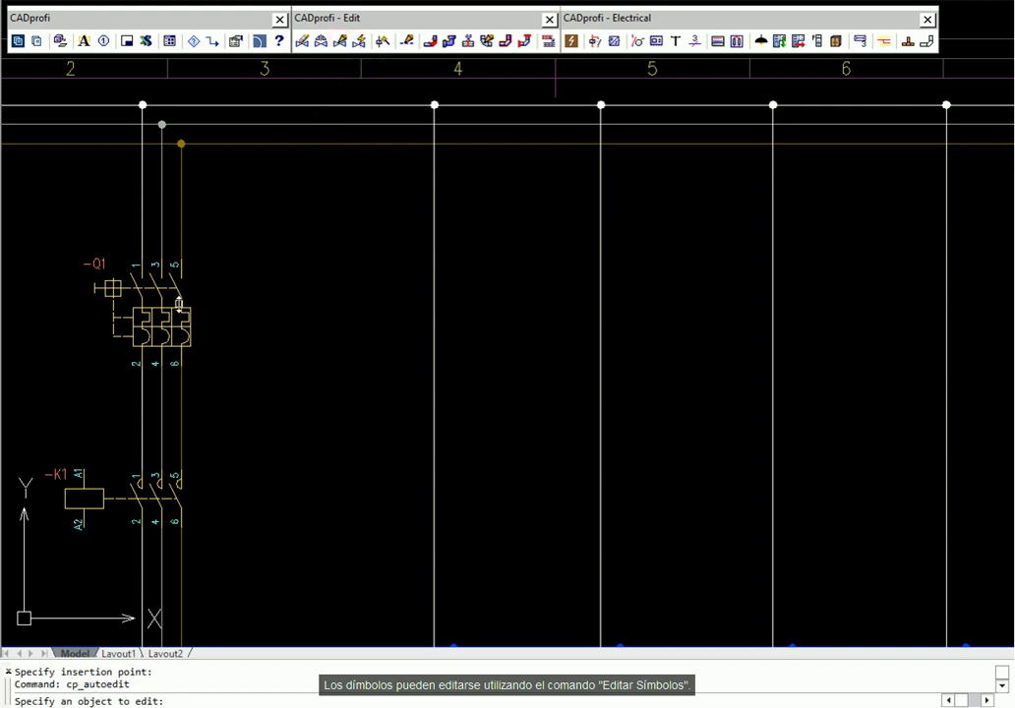
pyautogui.click(179, 307)
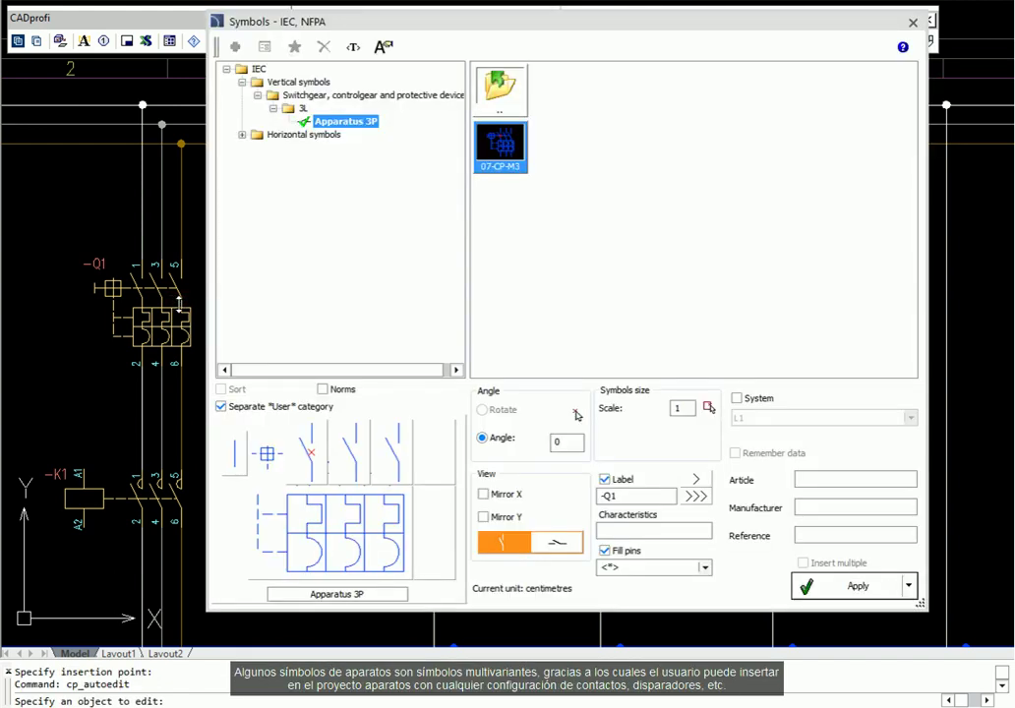
pyautogui.click(303, 520)
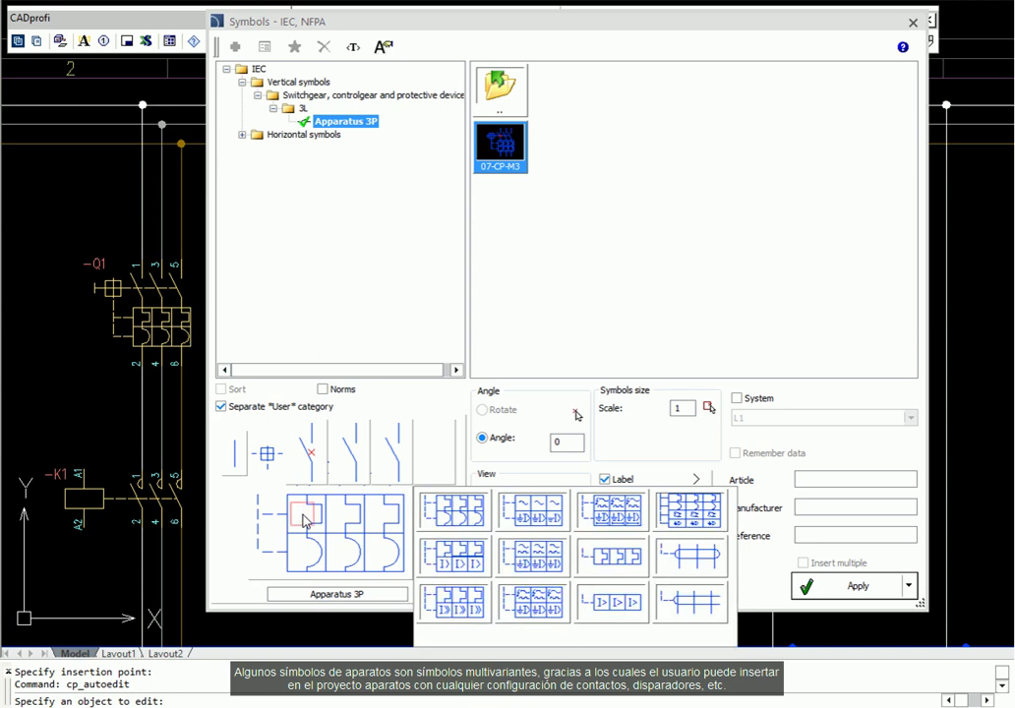
pyautogui.click(453, 571)
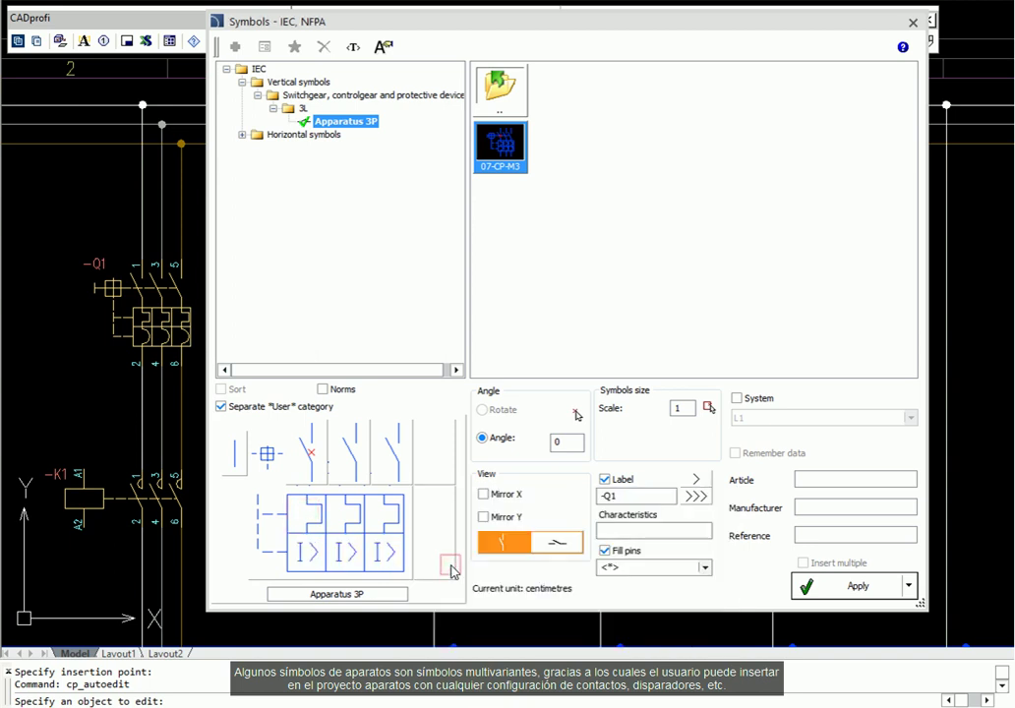
pyautogui.click(439, 466)
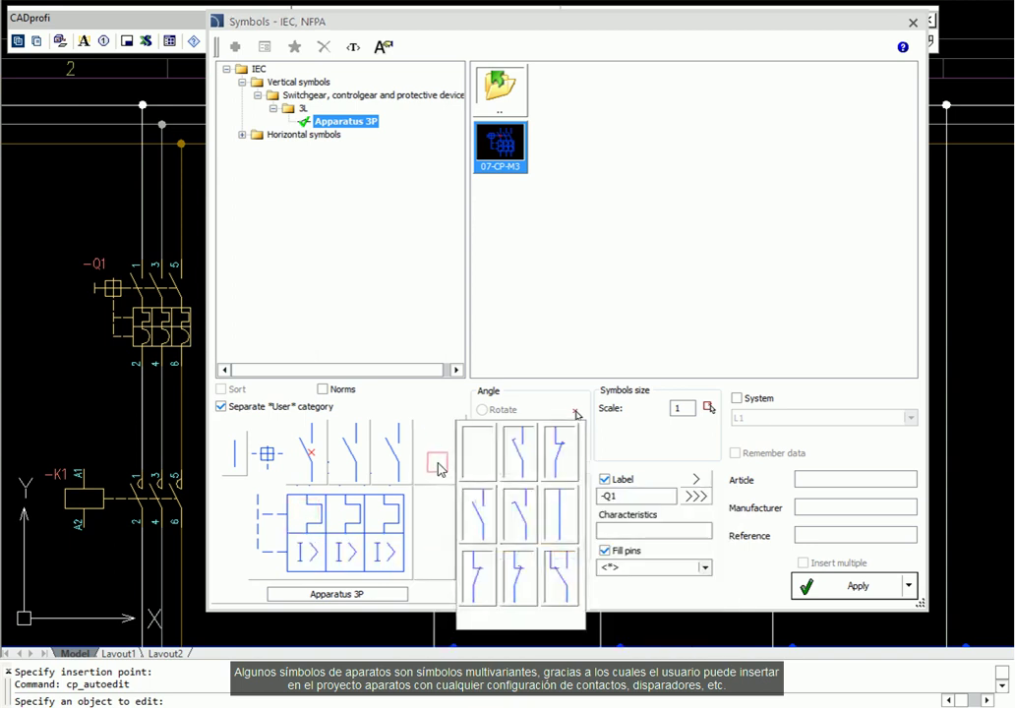
pyautogui.click(558, 582)
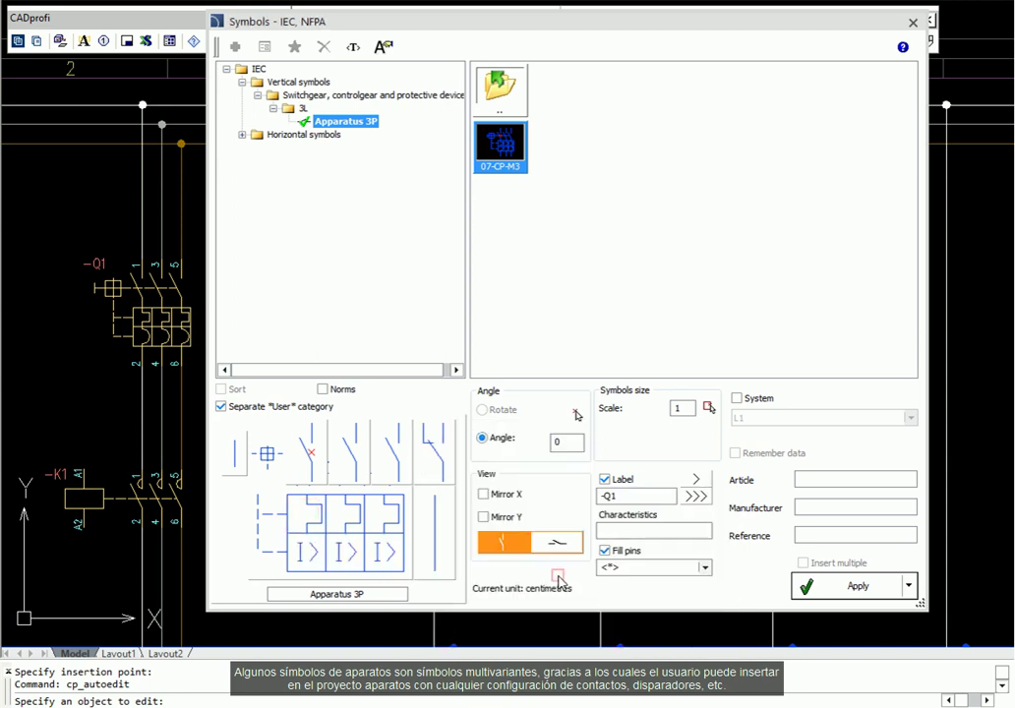
pyautogui.click(849, 594)
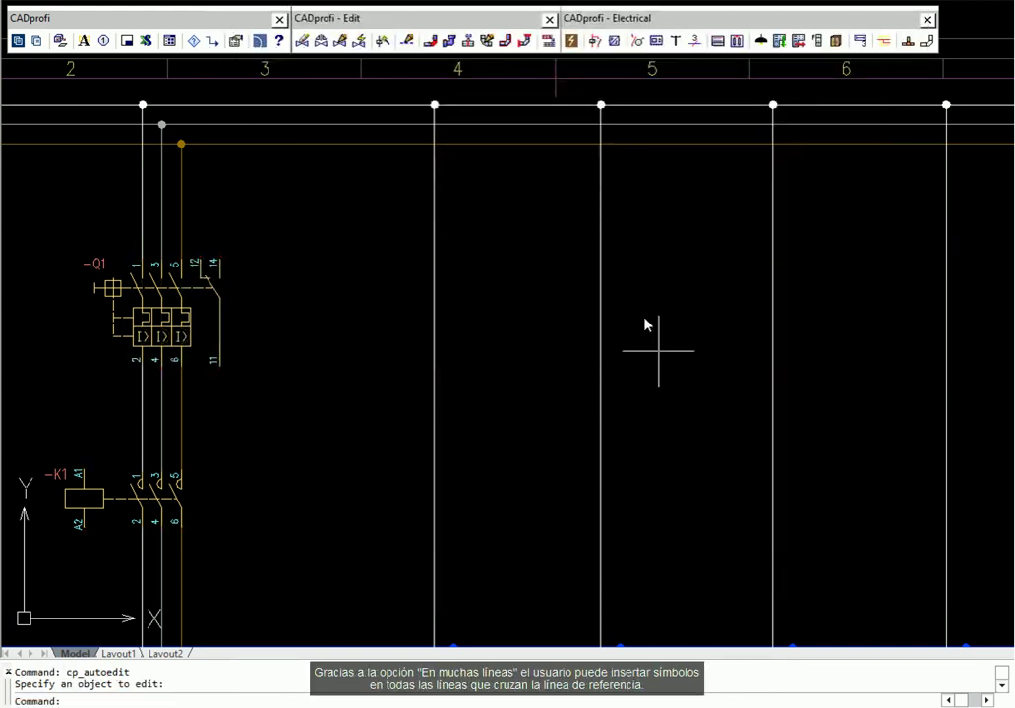
# Insert single-pole modular circuit breakers onto four circuit lines at once.
pyautogui.click(594, 47)
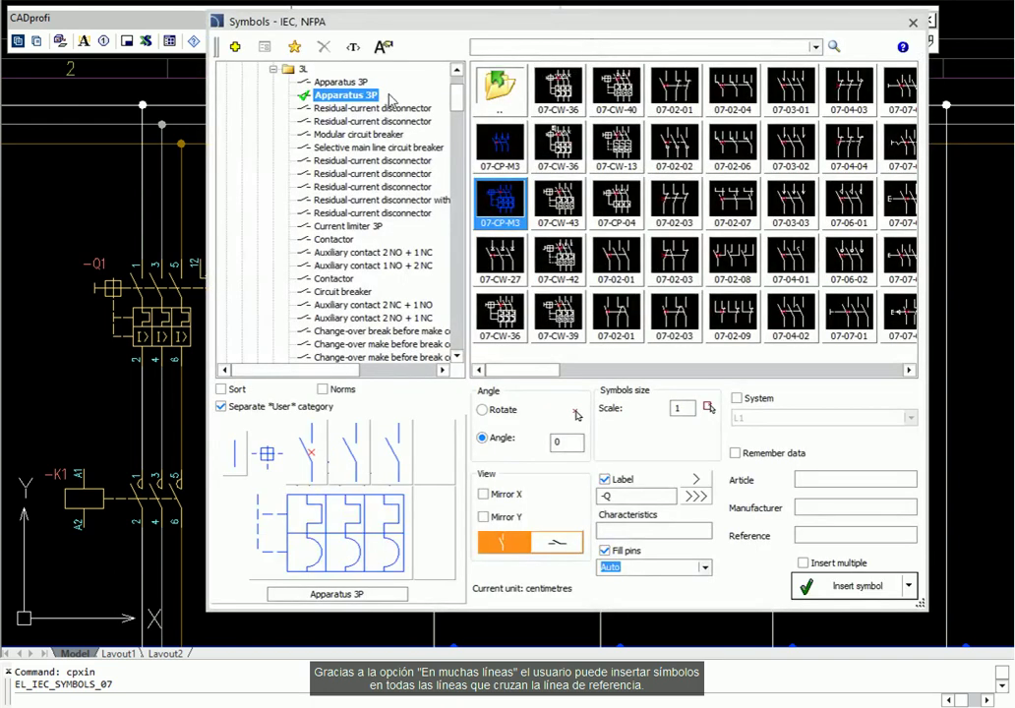
pyautogui.scroll(2, 364, 106)
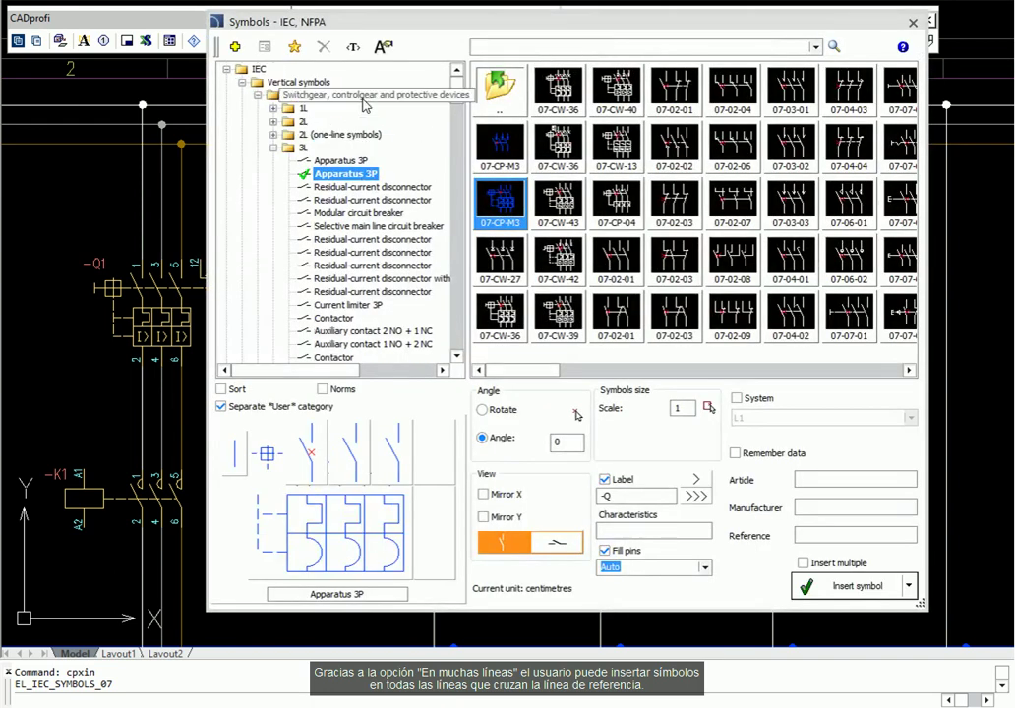
pyautogui.click(288, 110)
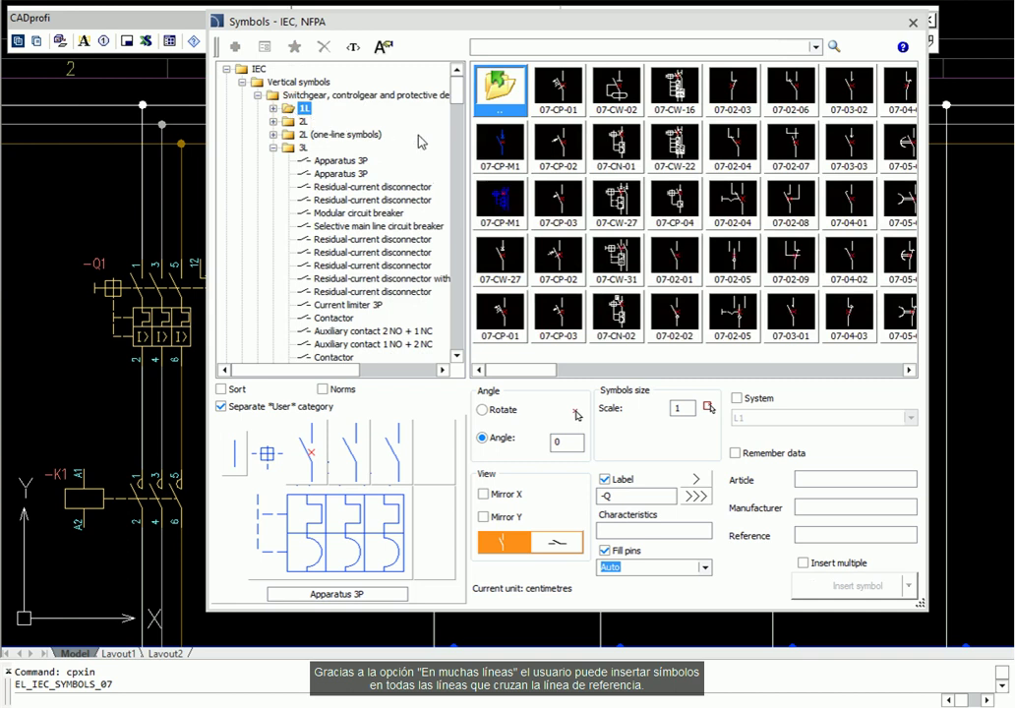
pyautogui.click(623, 155)
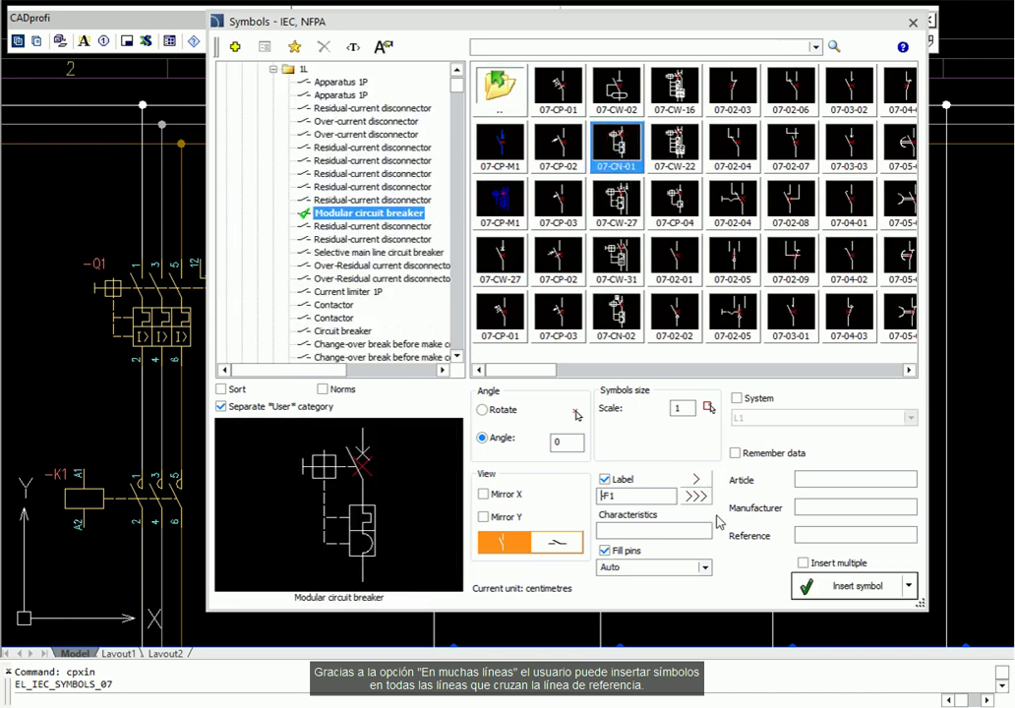
pyautogui.click(907, 587)
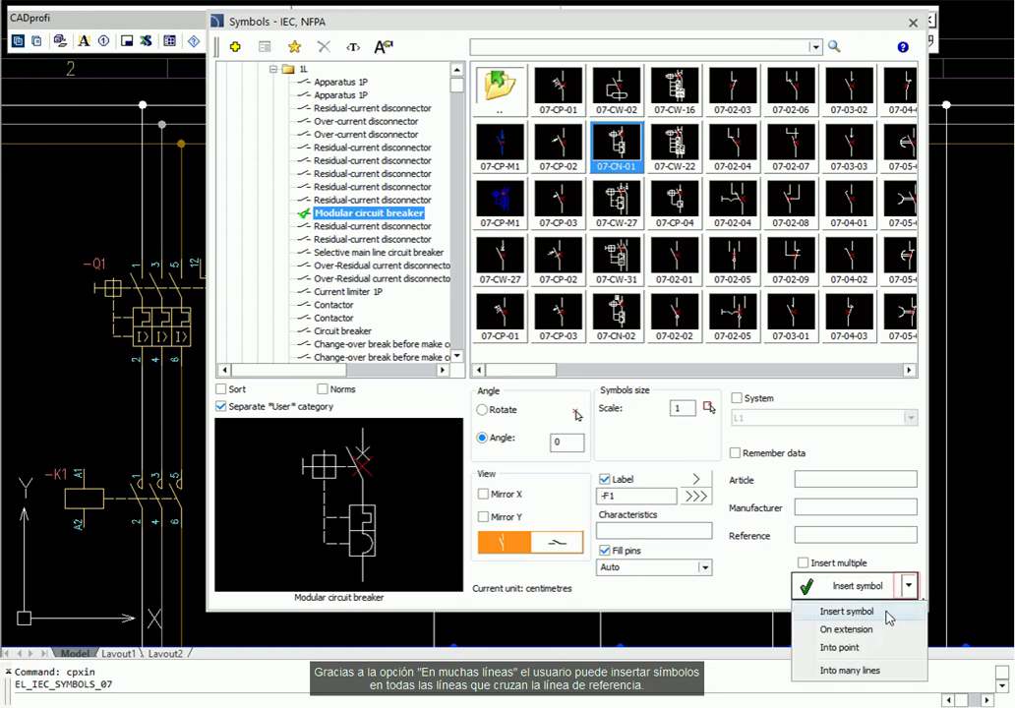
pyautogui.click(868, 677)
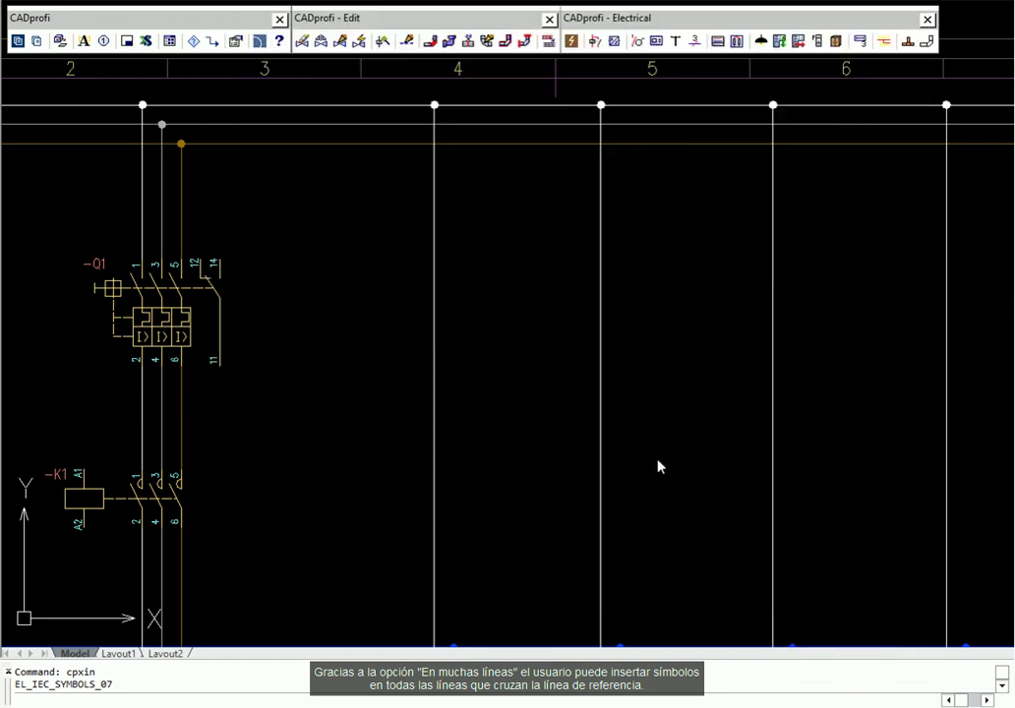
pyautogui.click(399, 286)
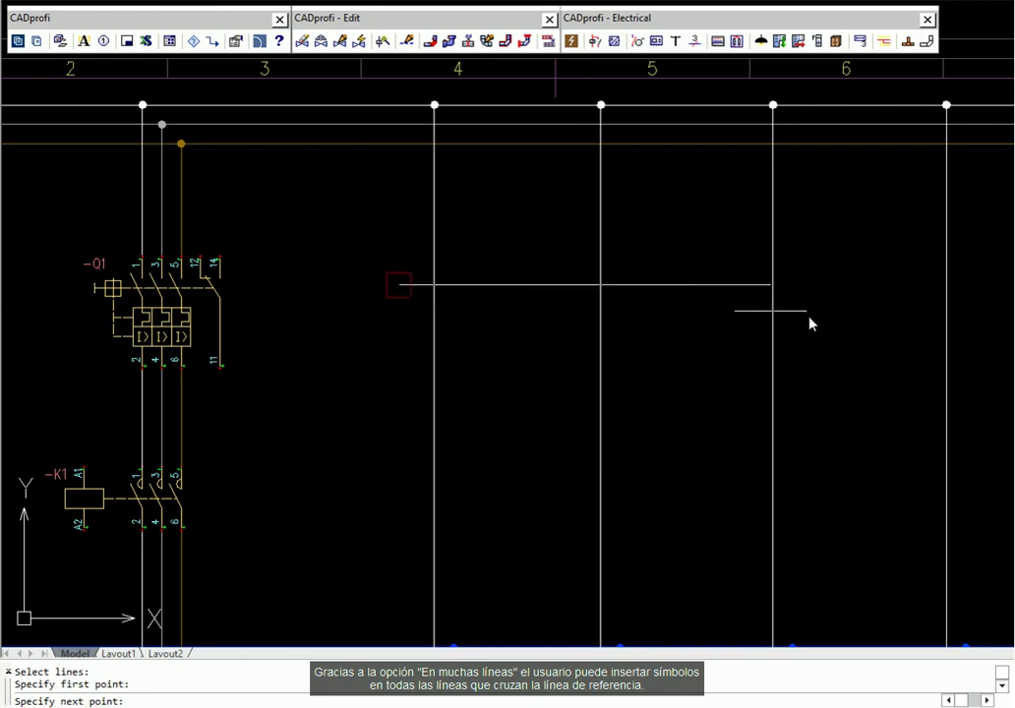
pyautogui.click(985, 285)
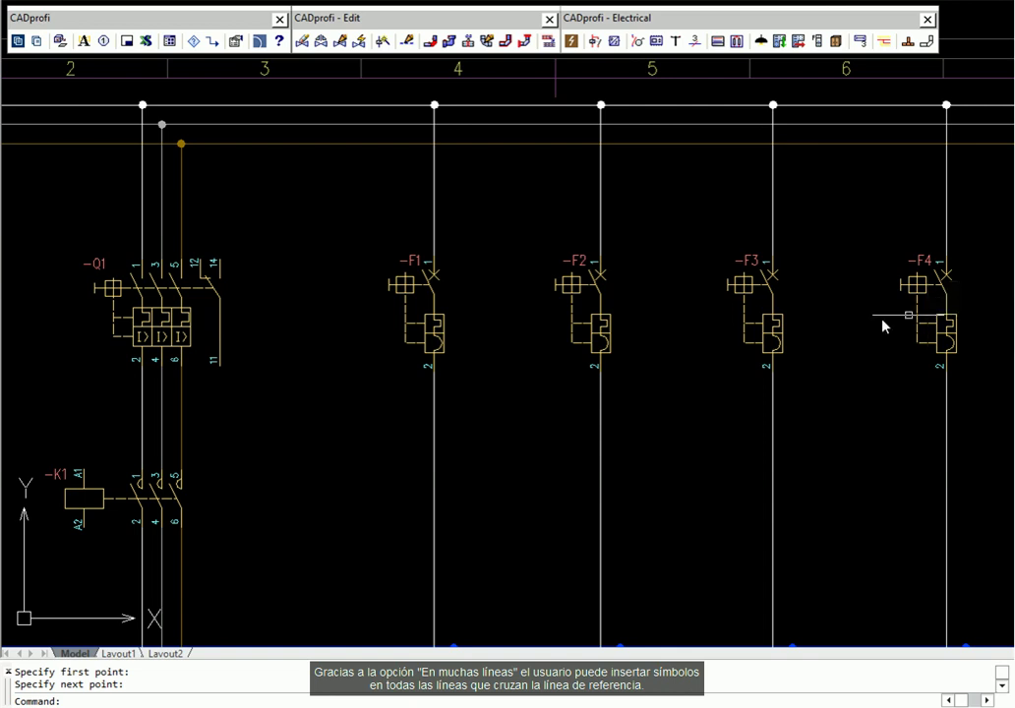
# Delete breaker -F4 from the schematic.
pyautogui.click(302, 43)
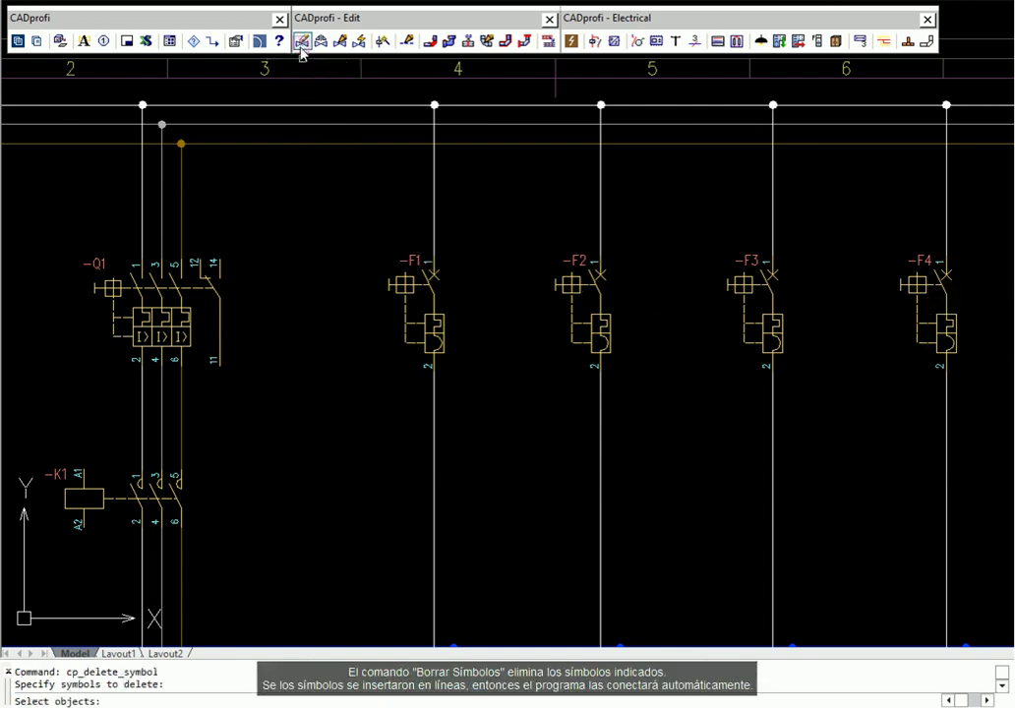
pyautogui.click(915, 287)
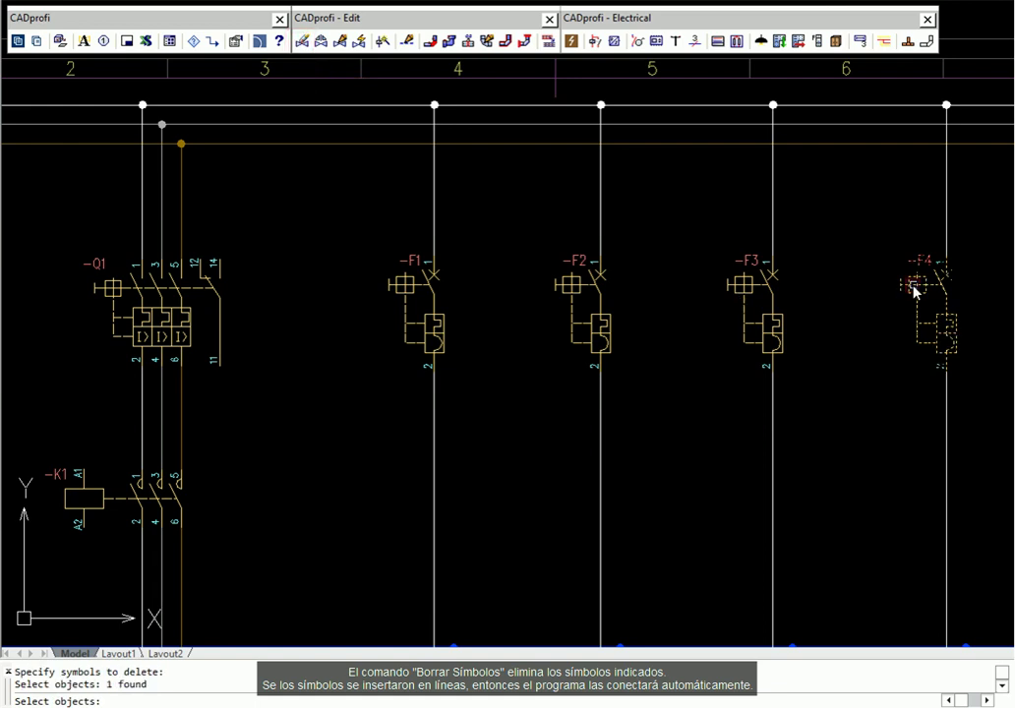
pyautogui.press('Return')
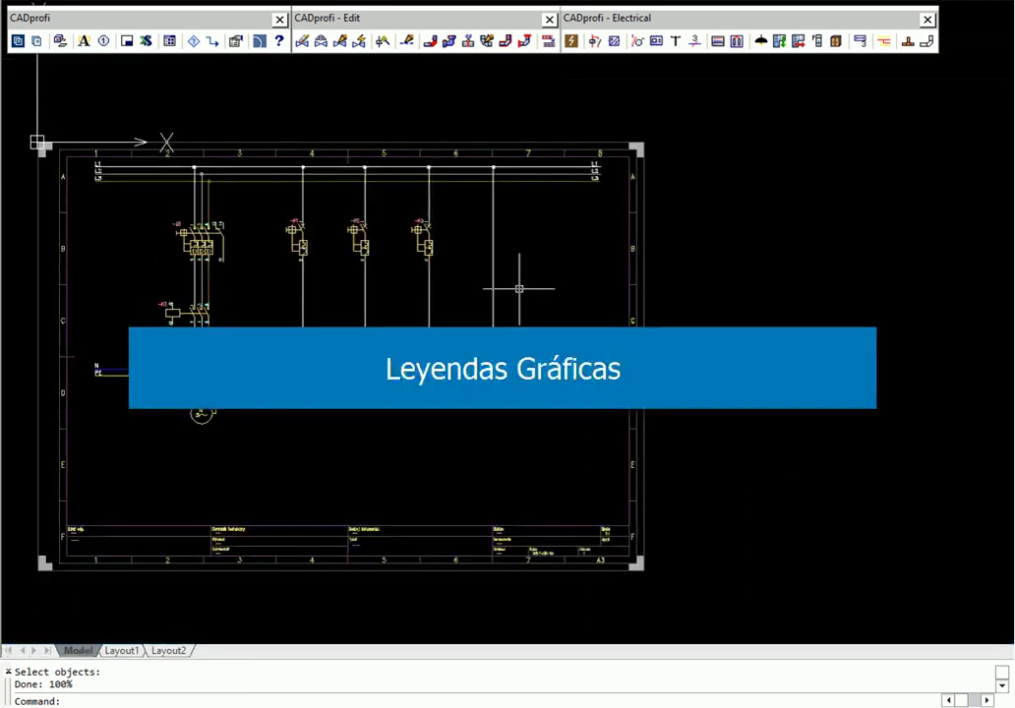
# Generate a Report data legend of the whole schematic, sorted by block, and place it.
pyautogui.click(146, 41)
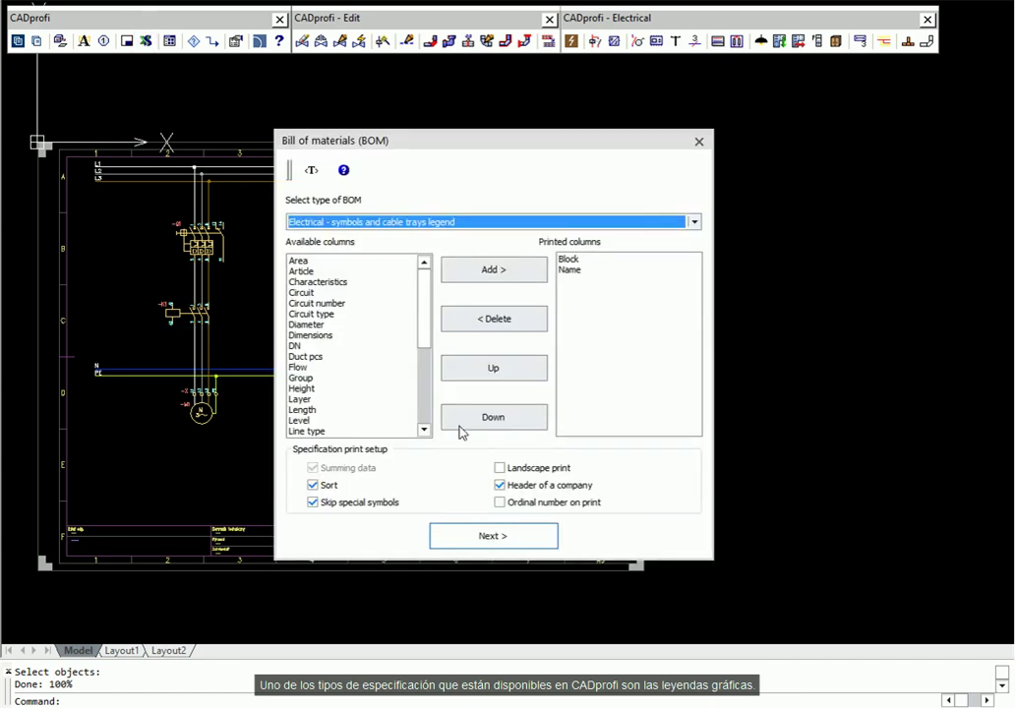
pyautogui.click(492, 537)
pyautogui.click(683, 609)
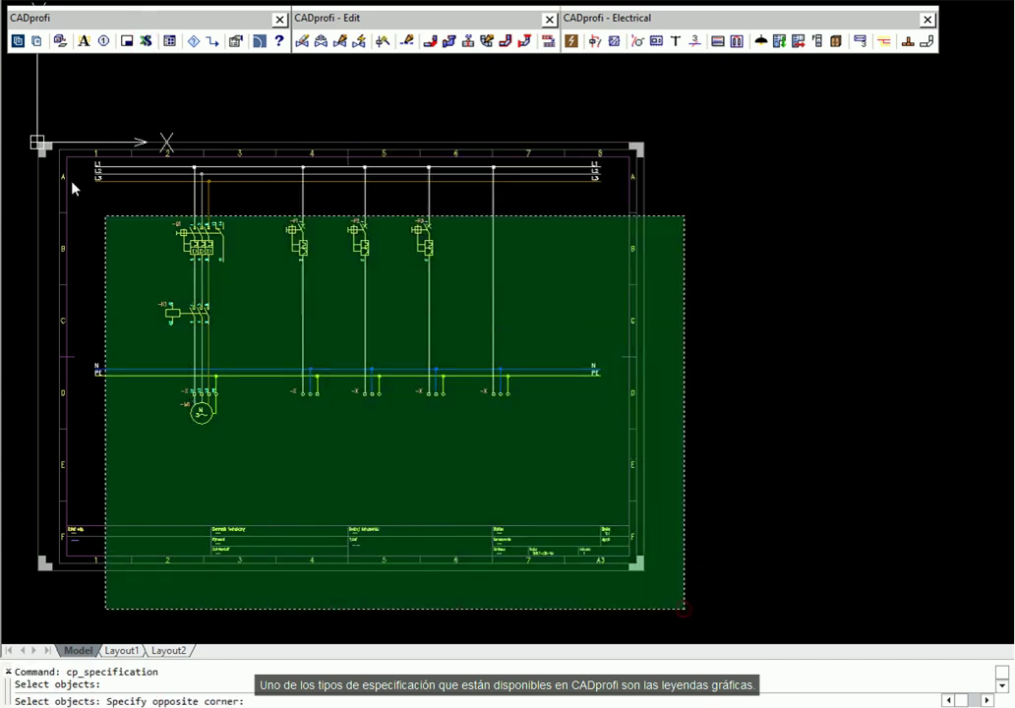
pyautogui.click(18, 108)
pyautogui.press('Return')
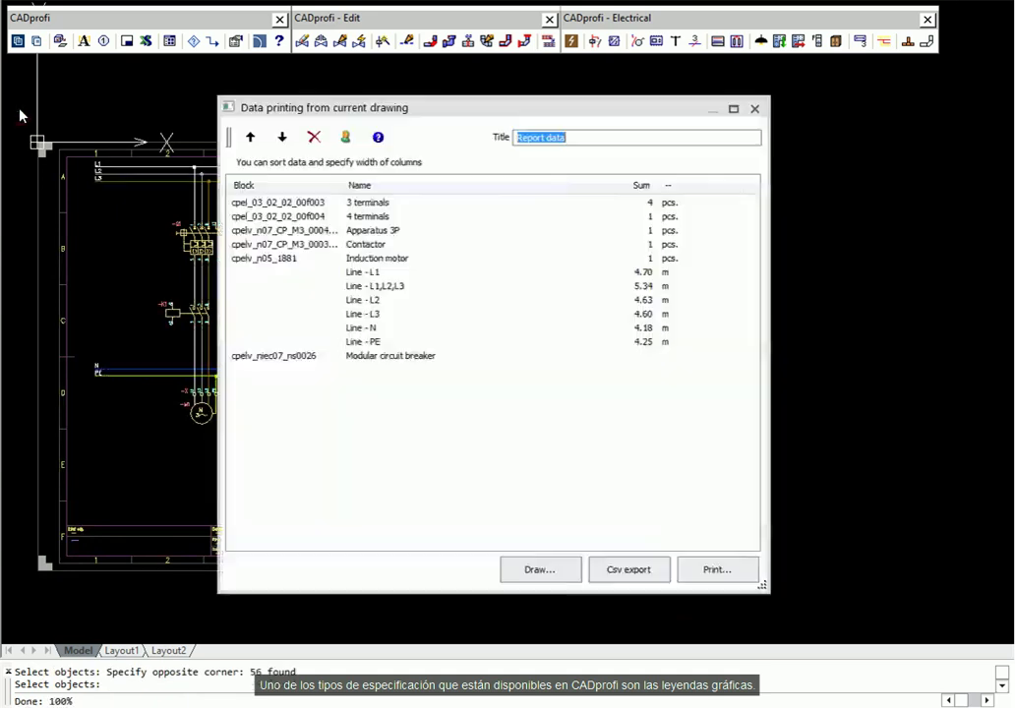
pyautogui.click(244, 187)
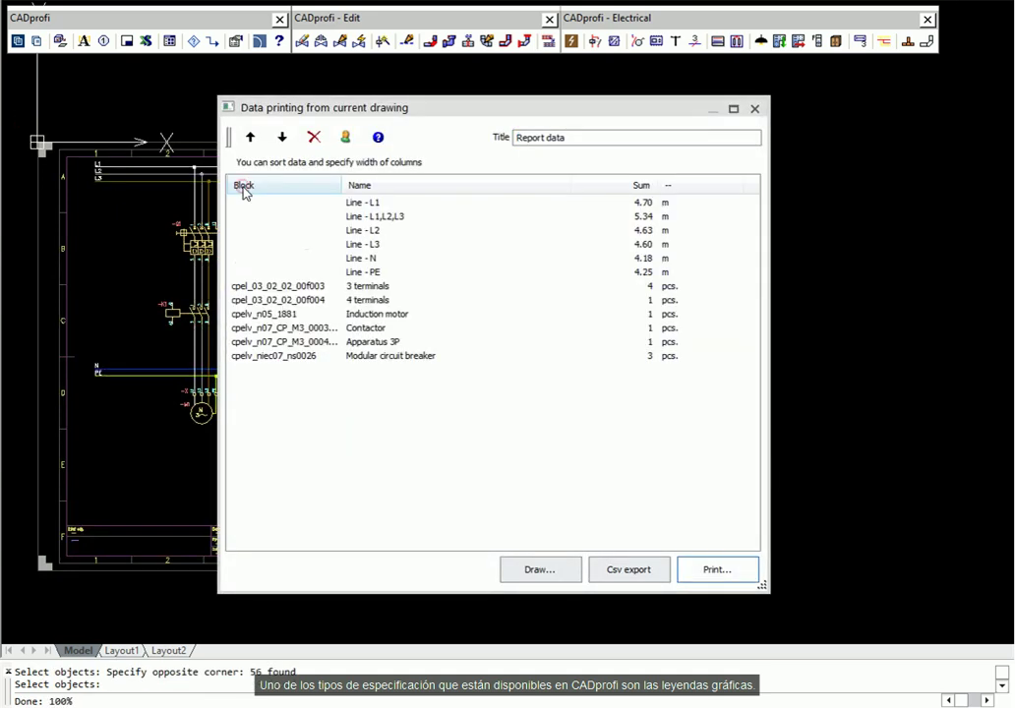
pyautogui.click(565, 570)
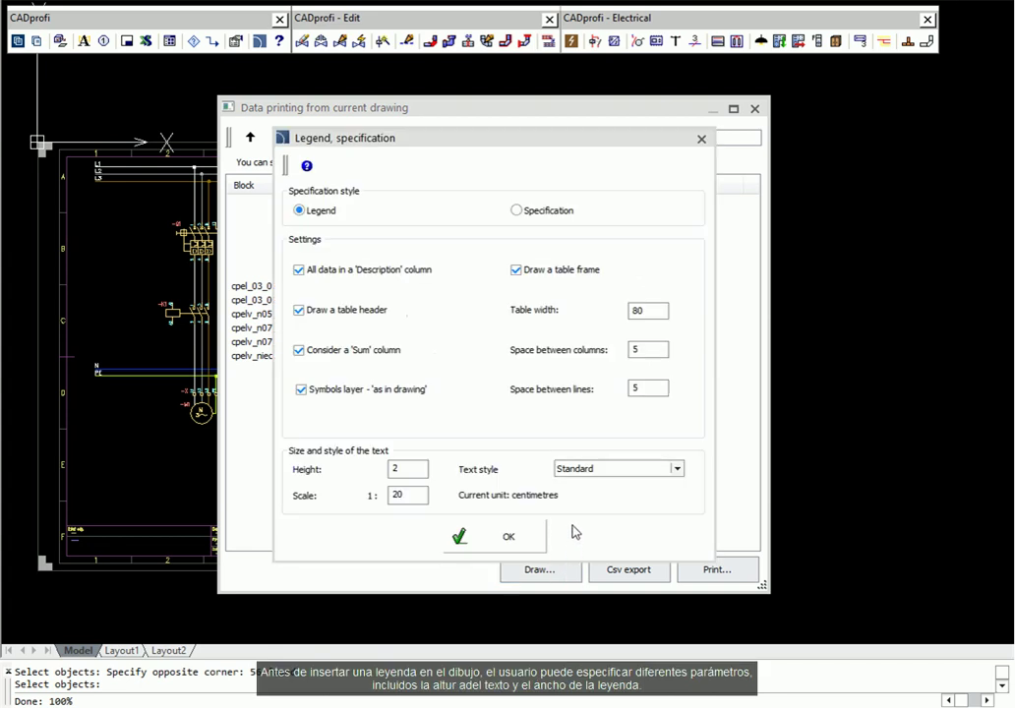
pyautogui.click(492, 538)
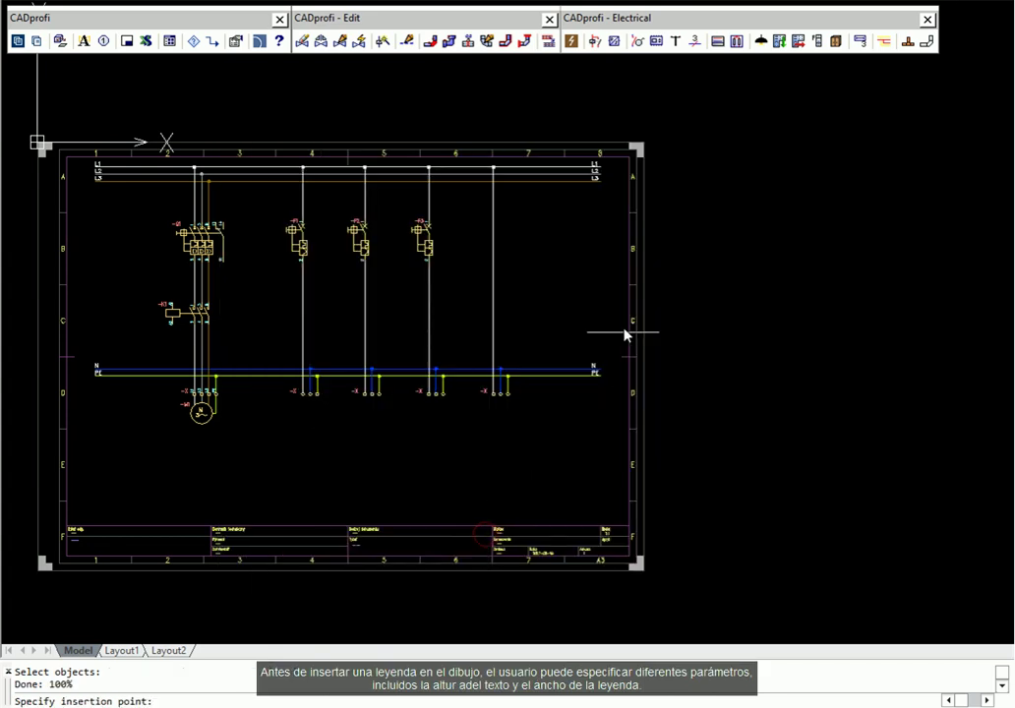
pyautogui.click(689, 143)
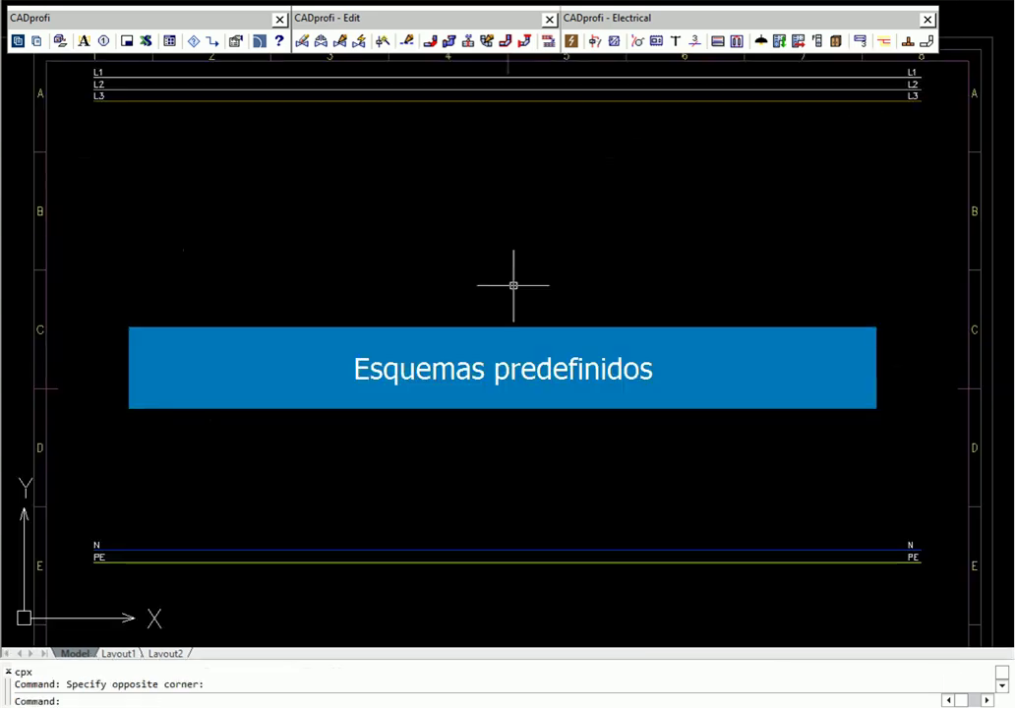
# Insert the heavy starting duty direct-on-line scheme with renumbering, anchored at L1.
pyautogui.click(737, 44)
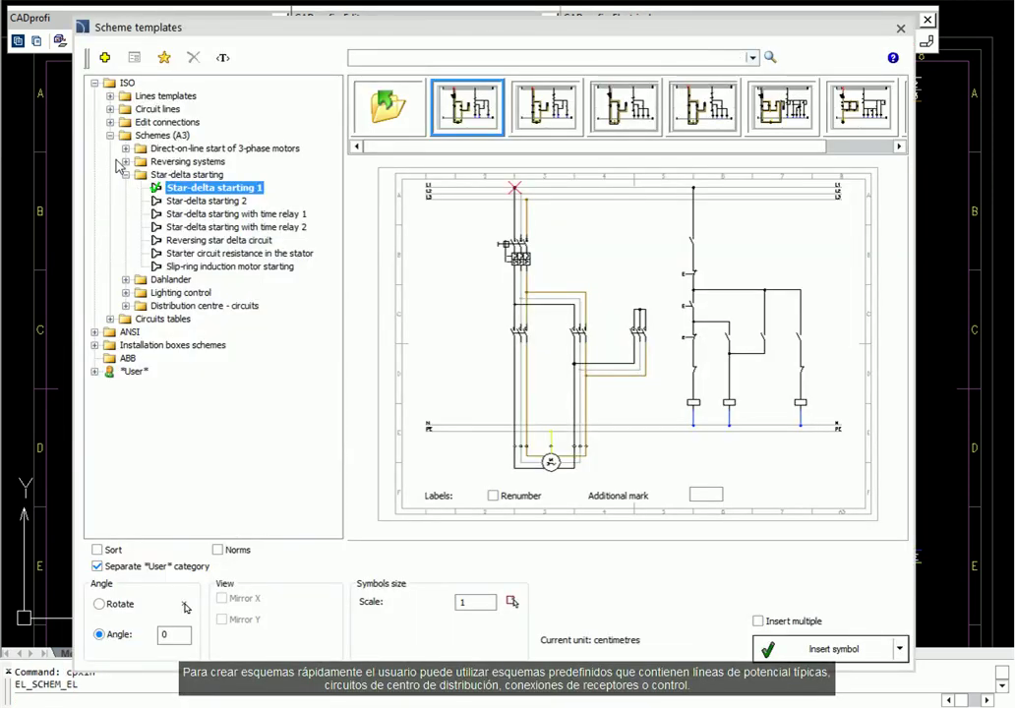
pyautogui.click(125, 148)
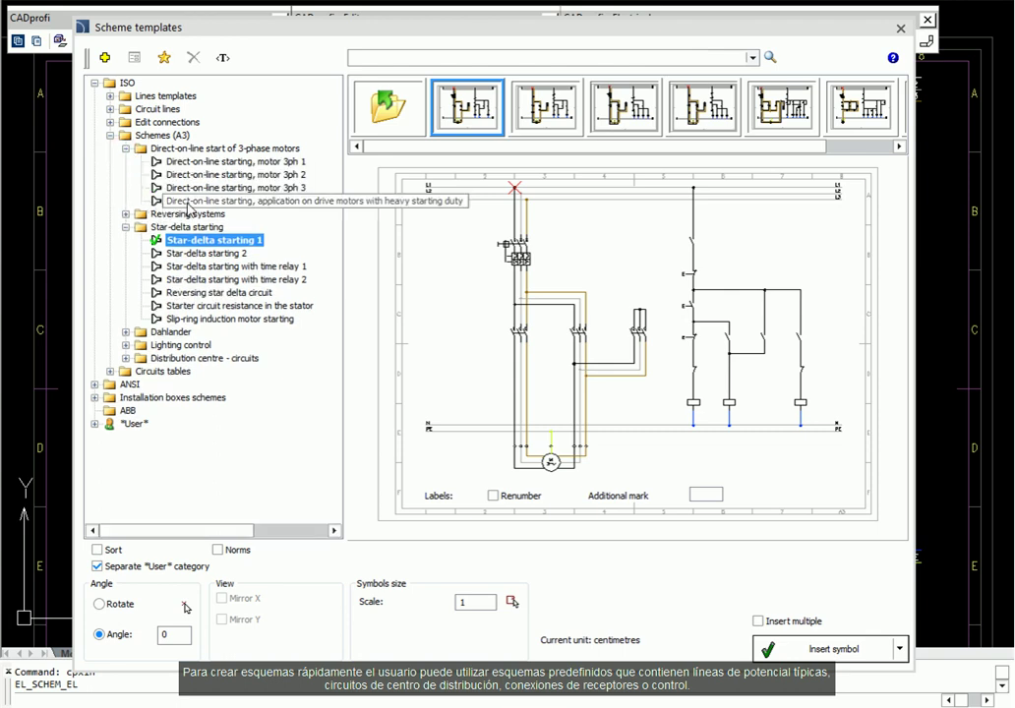
pyautogui.click(187, 203)
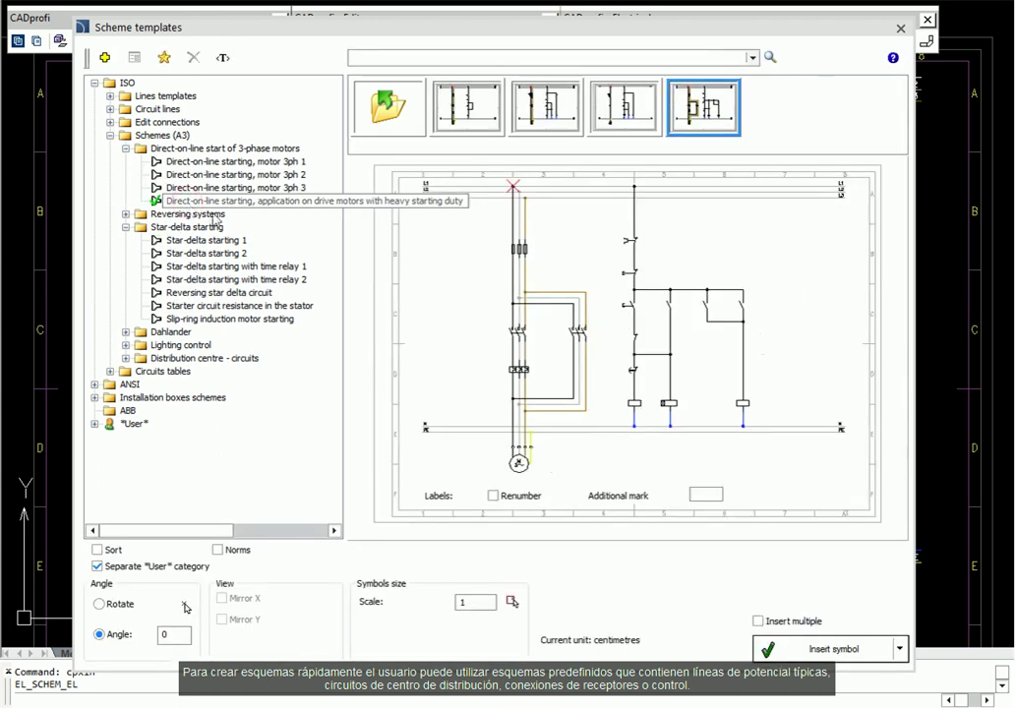
pyautogui.click(492, 495)
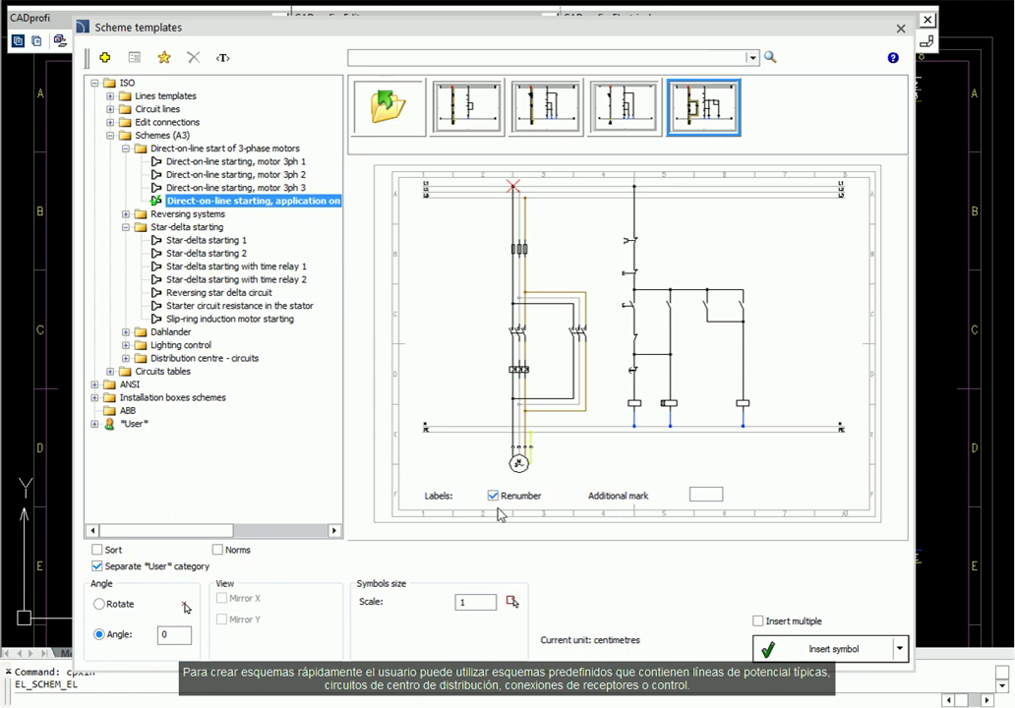
pyautogui.click(804, 649)
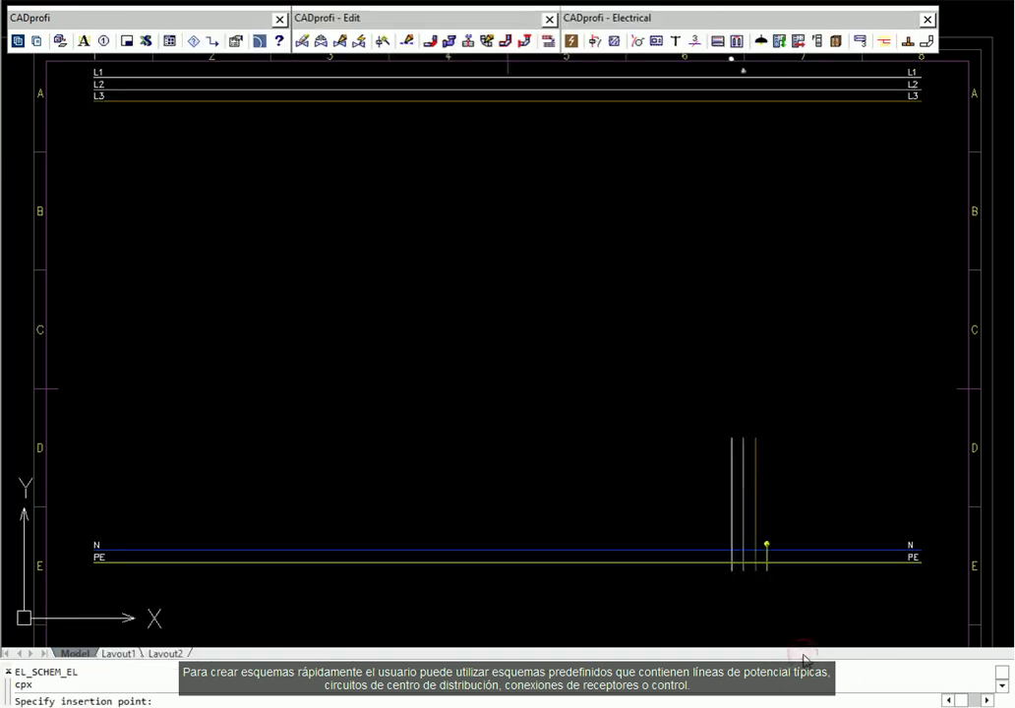
pyautogui.click(226, 78)
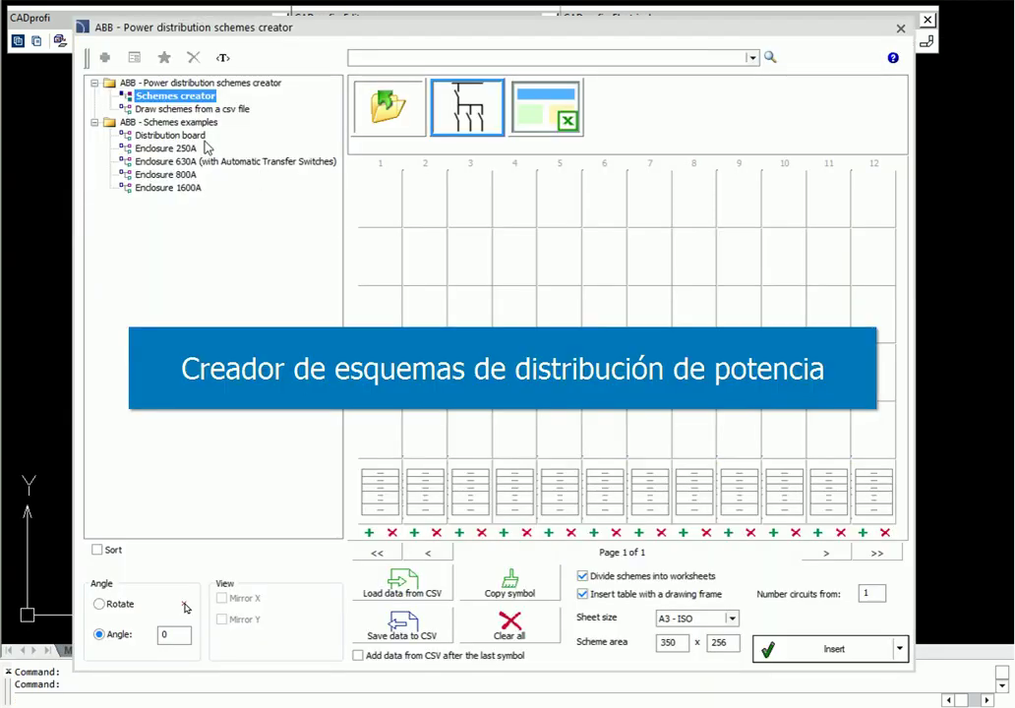
# Load the ABB Distribution board scheme, add an E259 installation relay 3CO, and insert it.
pyautogui.click(191, 135)
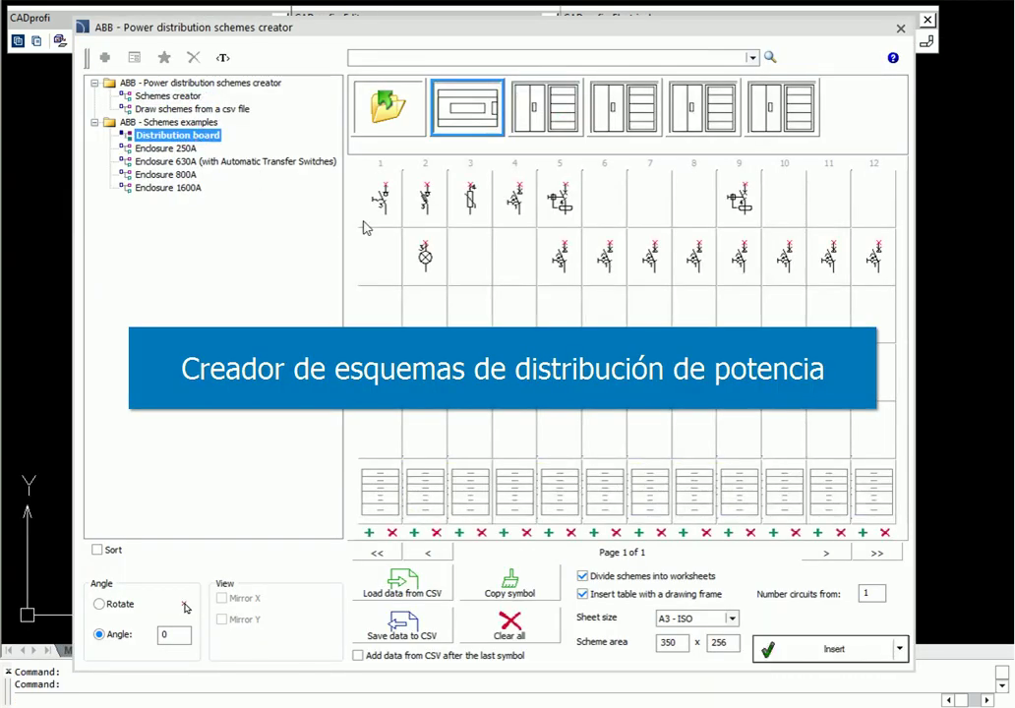
pyautogui.click(595, 322)
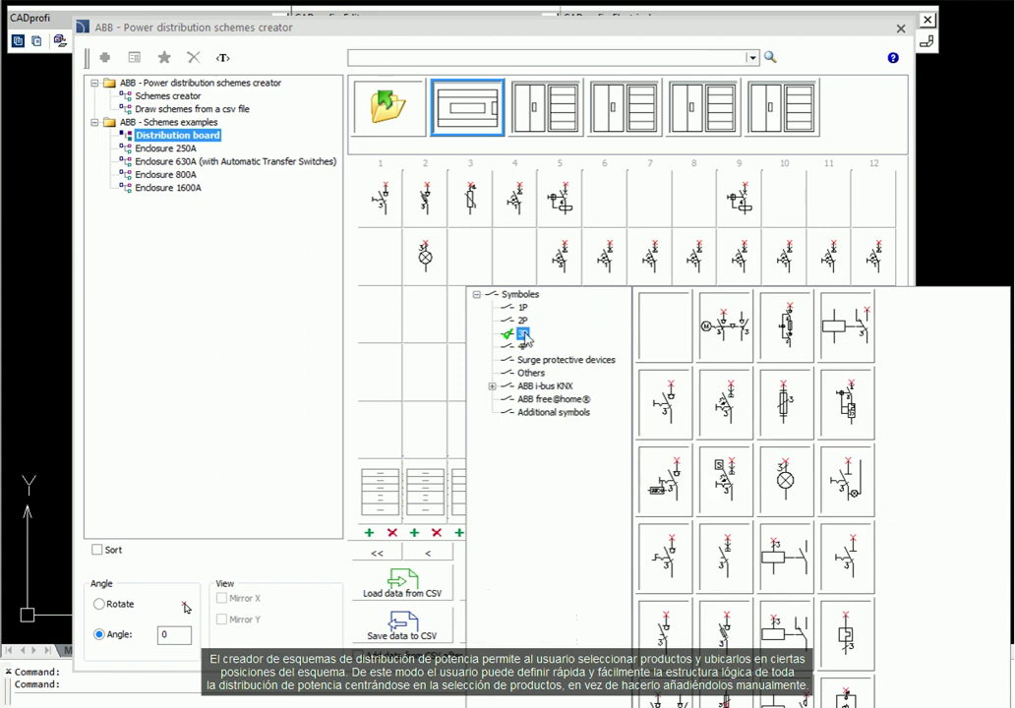
pyautogui.click(856, 351)
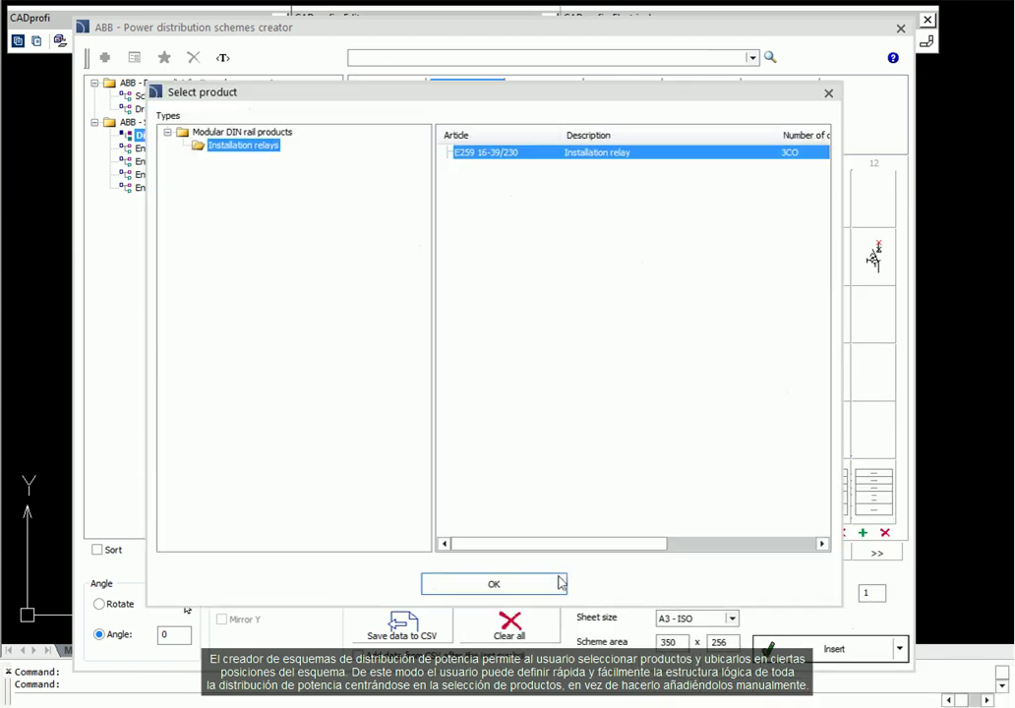
pyautogui.click(557, 586)
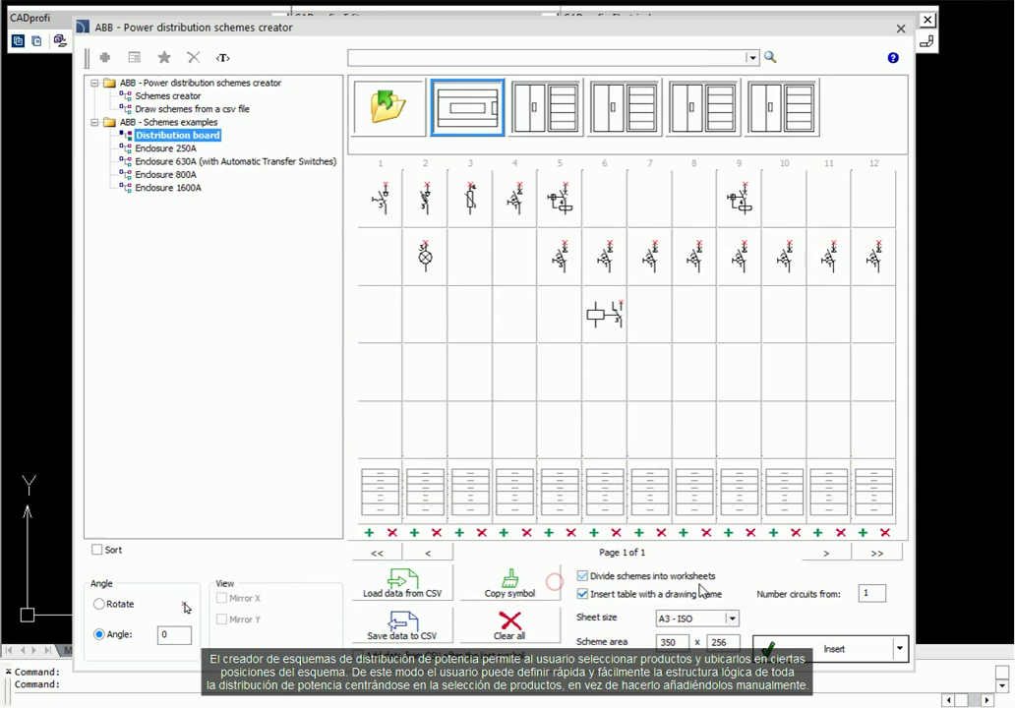
pyautogui.click(802, 650)
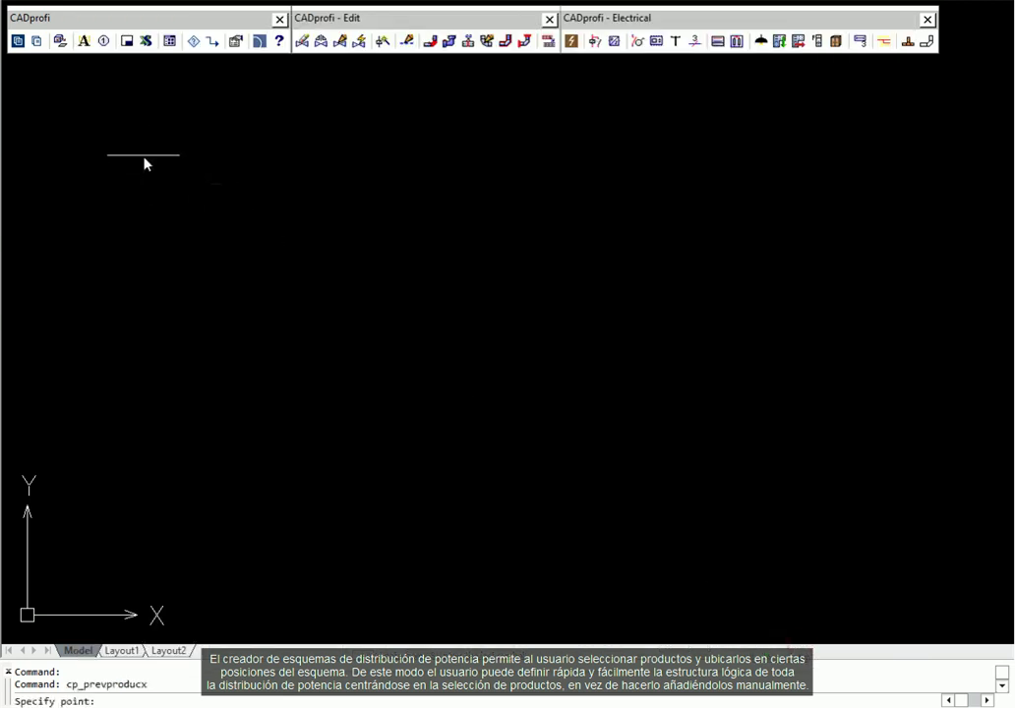
pyautogui.click(142, 111)
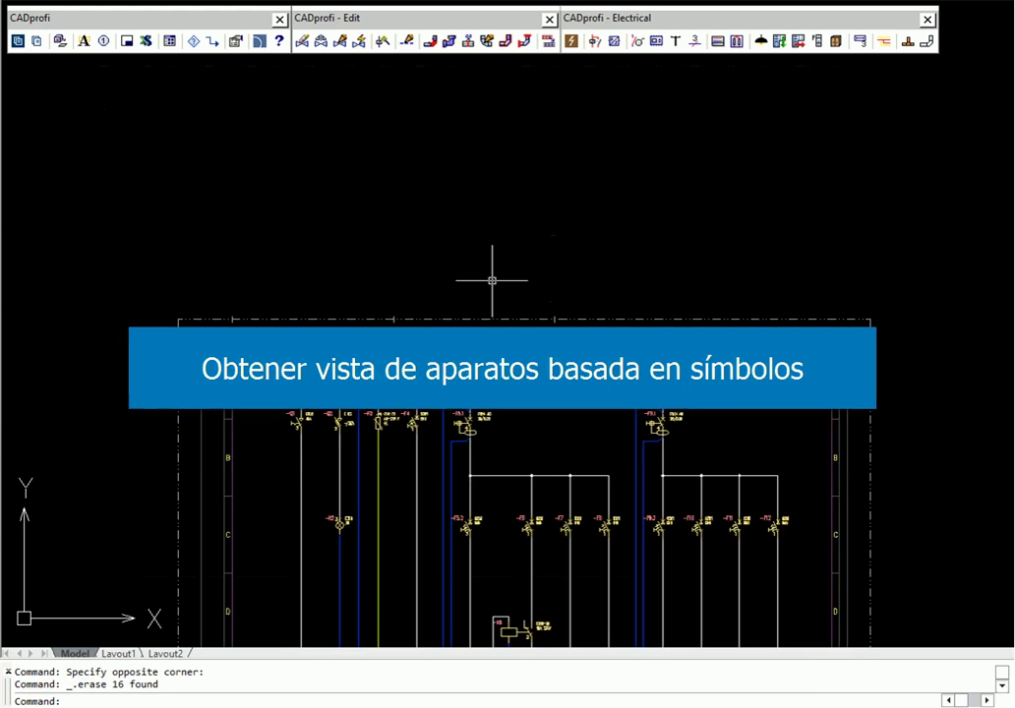
# Insert 2D views of the 16 selected ABB devices above the schematic.
pyautogui.click(148, 47)
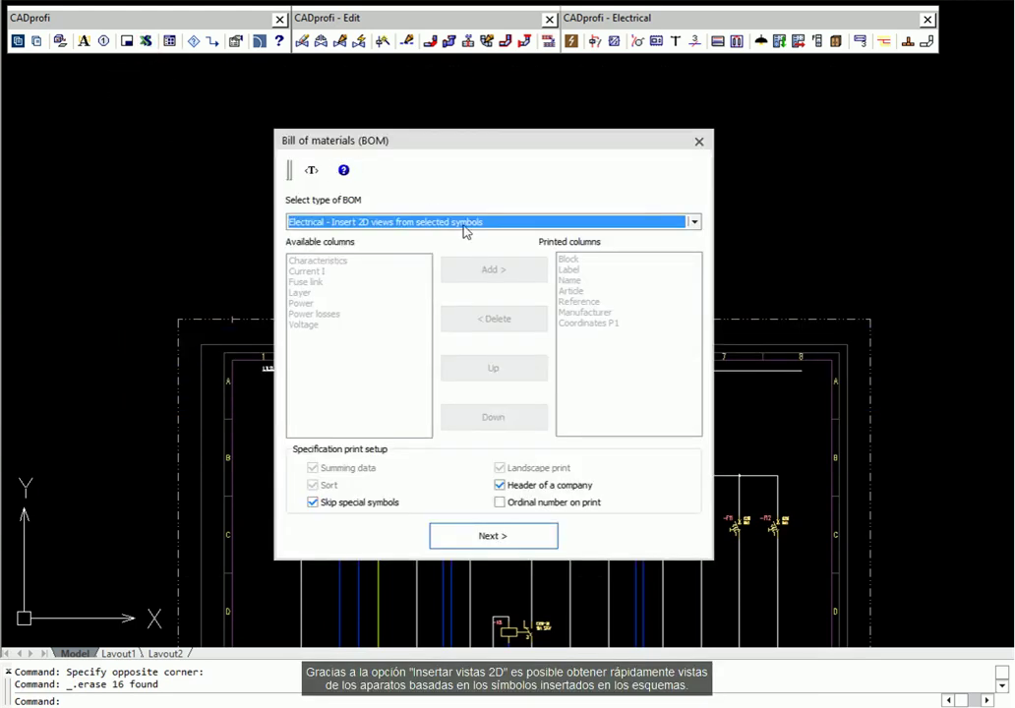
pyautogui.click(494, 541)
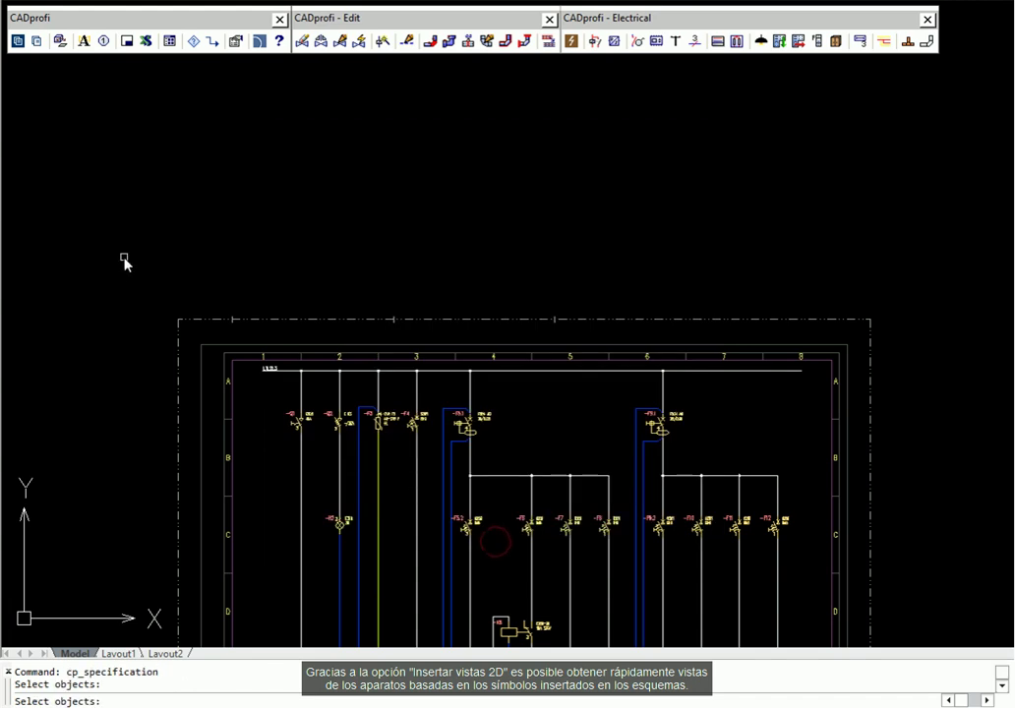
pyautogui.click(124, 259)
pyautogui.click(942, 649)
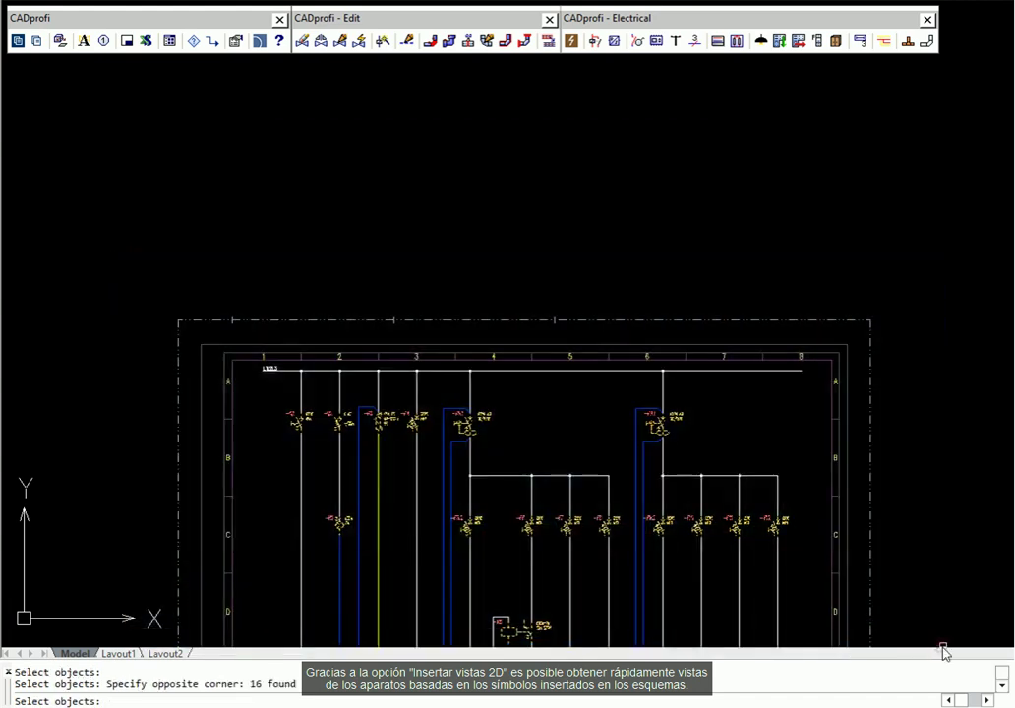
pyautogui.press('Return')
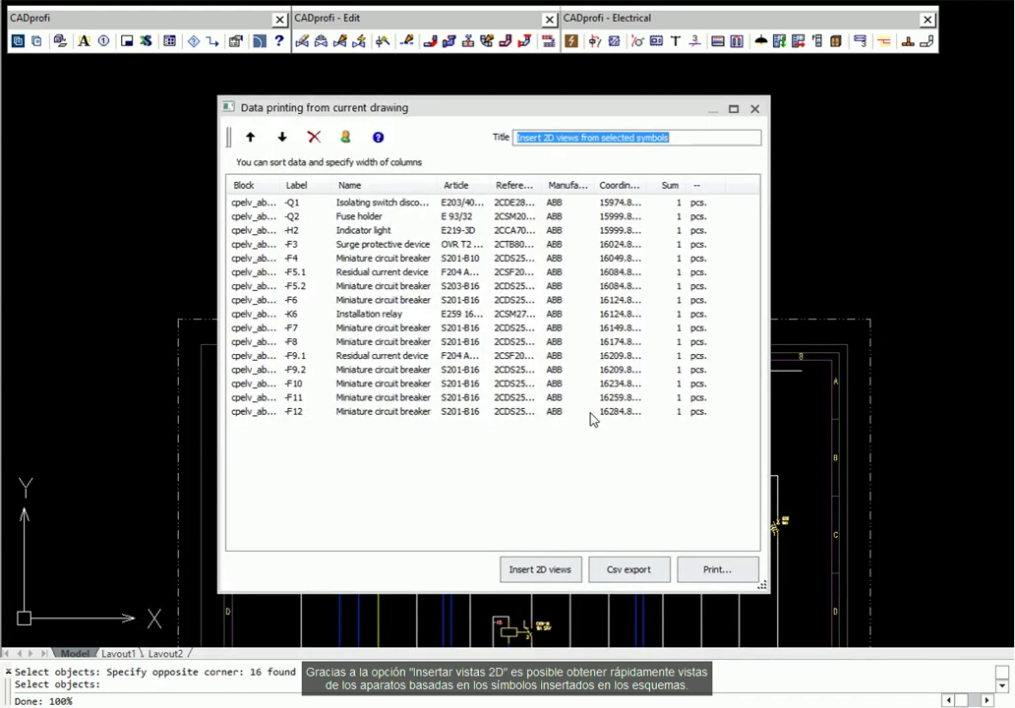
pyautogui.click(532, 571)
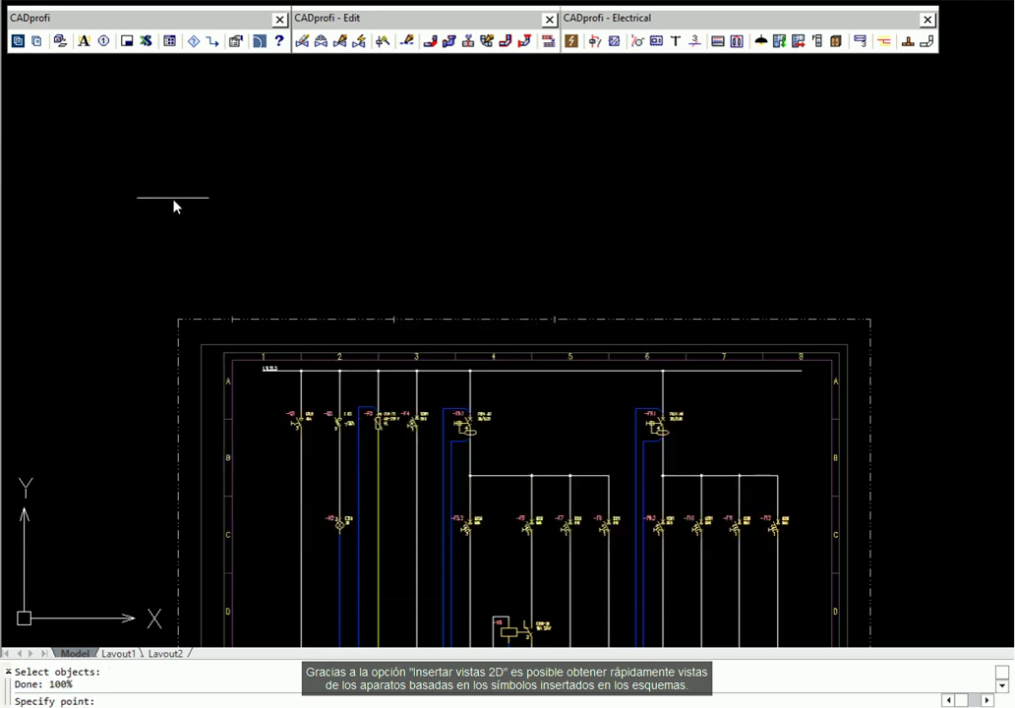
pyautogui.click(174, 202)
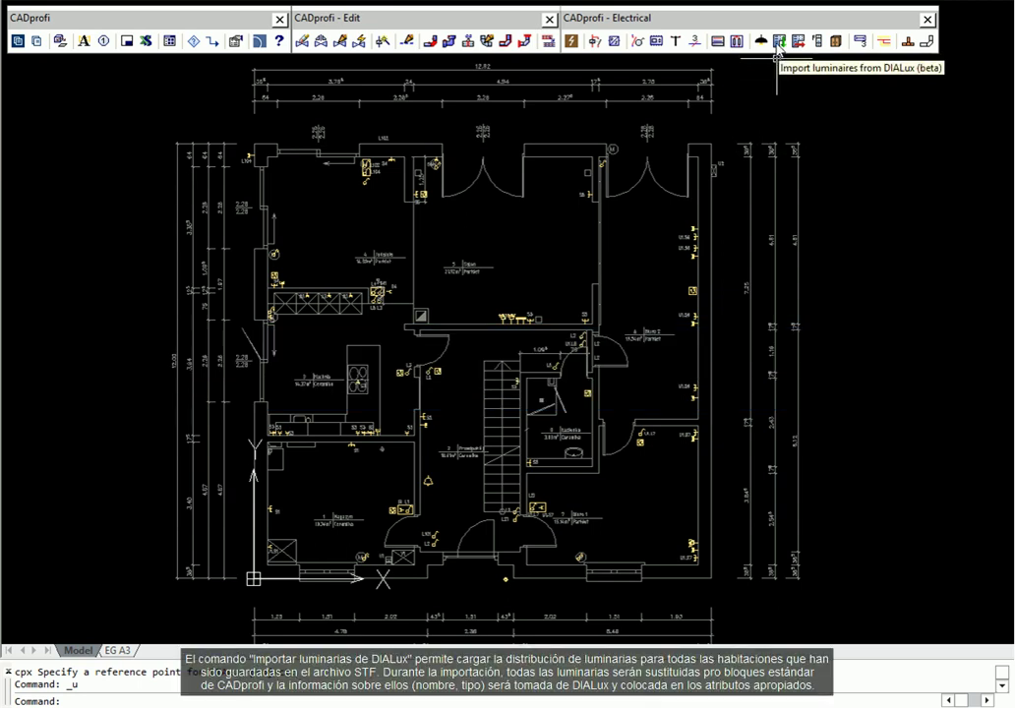
# Import luminaires from Plan-Arch-from-DIALUX-2.stf, referenced to the plan's corner.
pyautogui.click(777, 57)
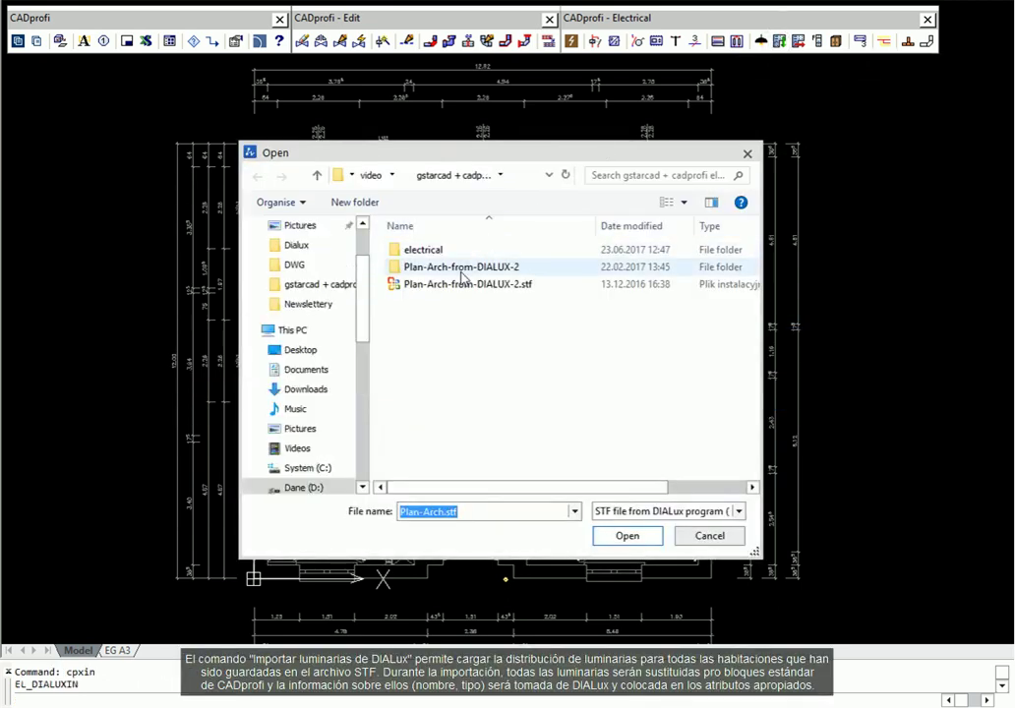
pyautogui.click(462, 284)
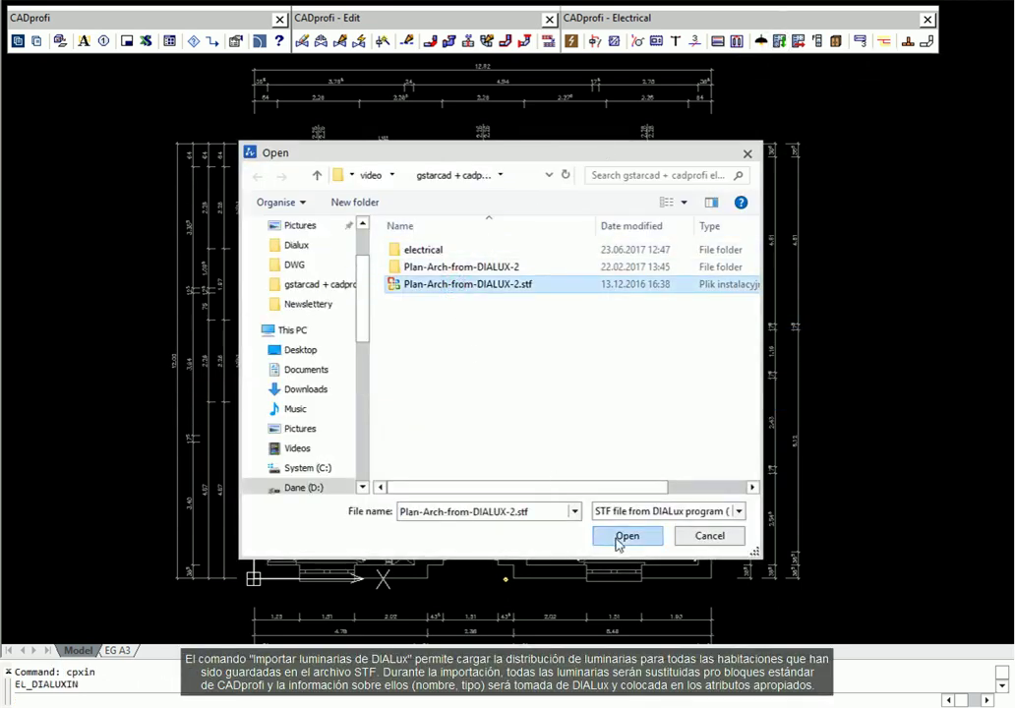
pyautogui.click(618, 543)
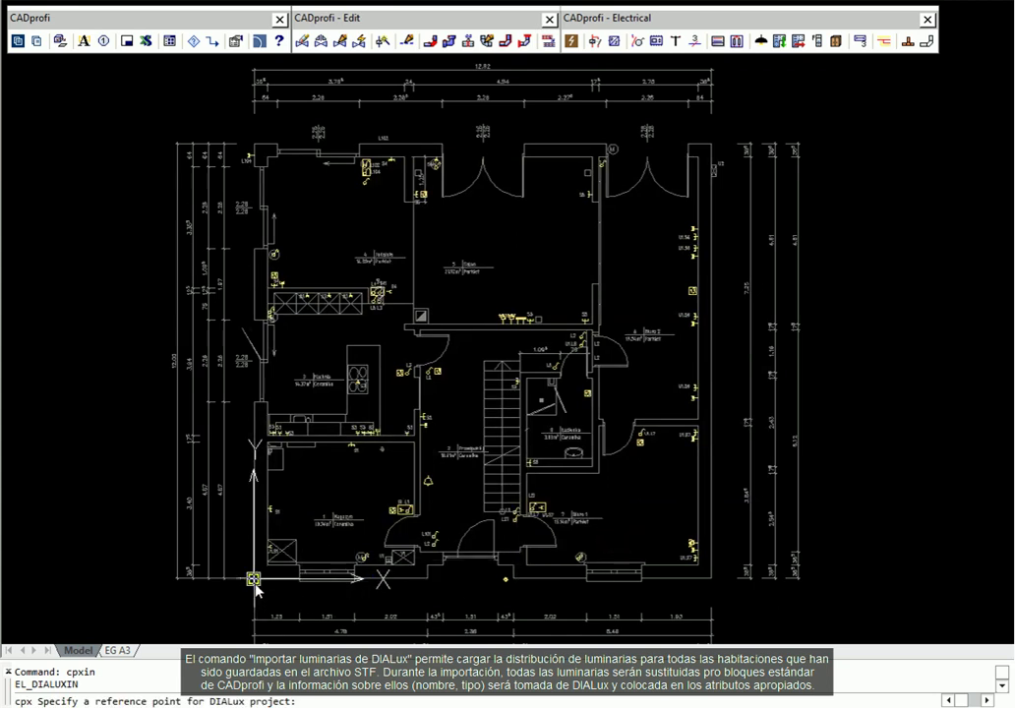
pyautogui.click(254, 581)
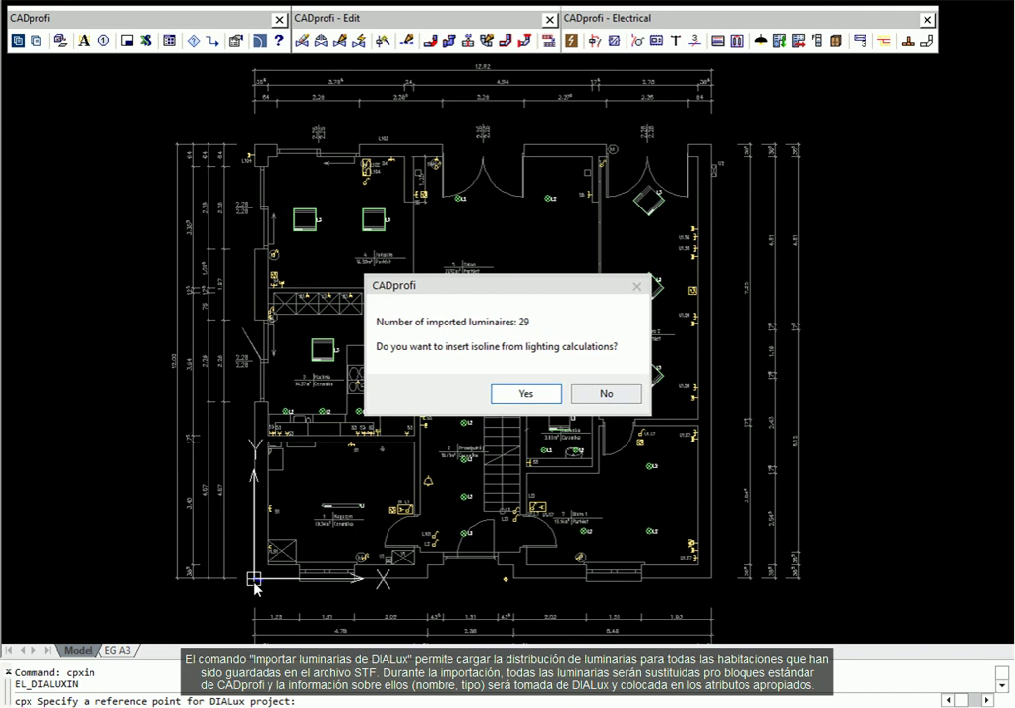
pyautogui.click(620, 393)
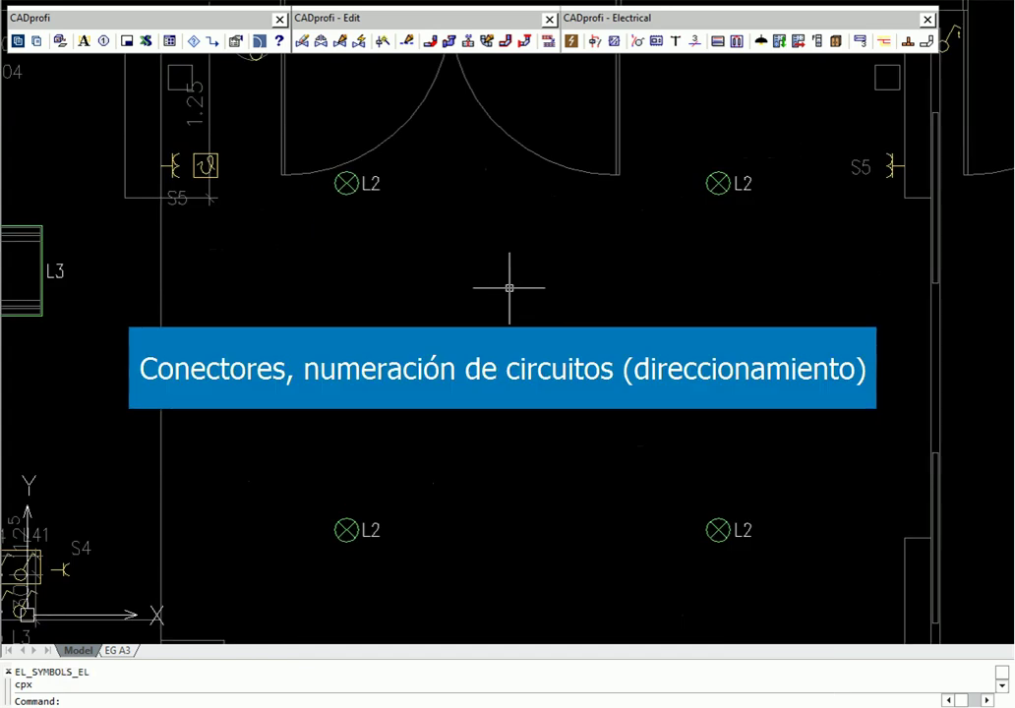
# Place two connector symbols one above the other beside the right wall.
pyautogui.click(636, 42)
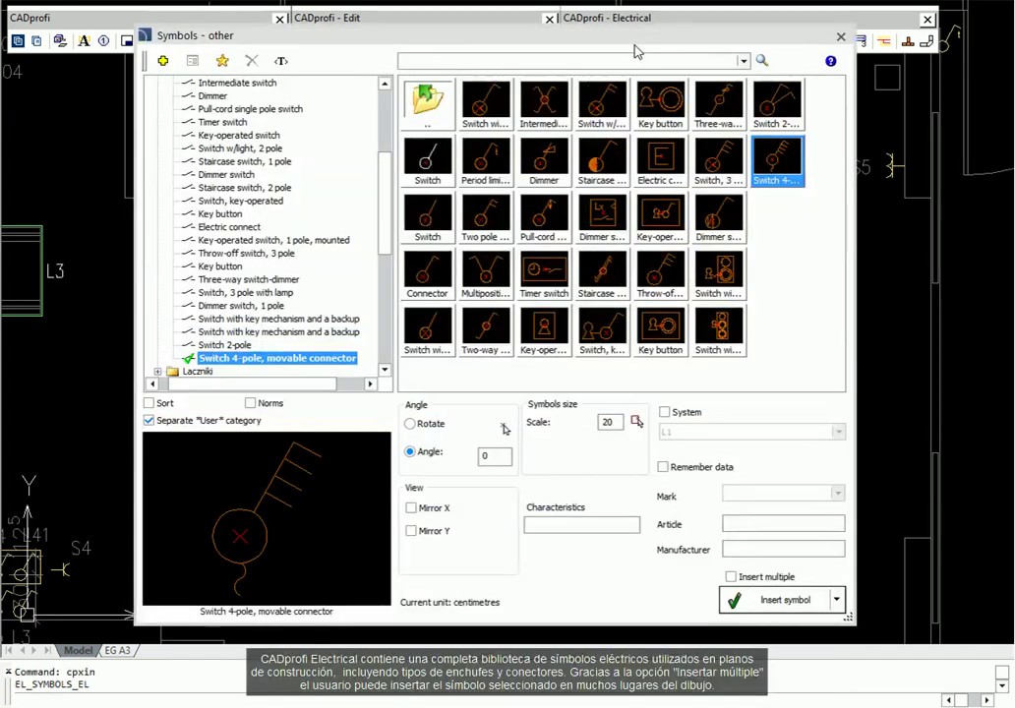
pyautogui.click(418, 279)
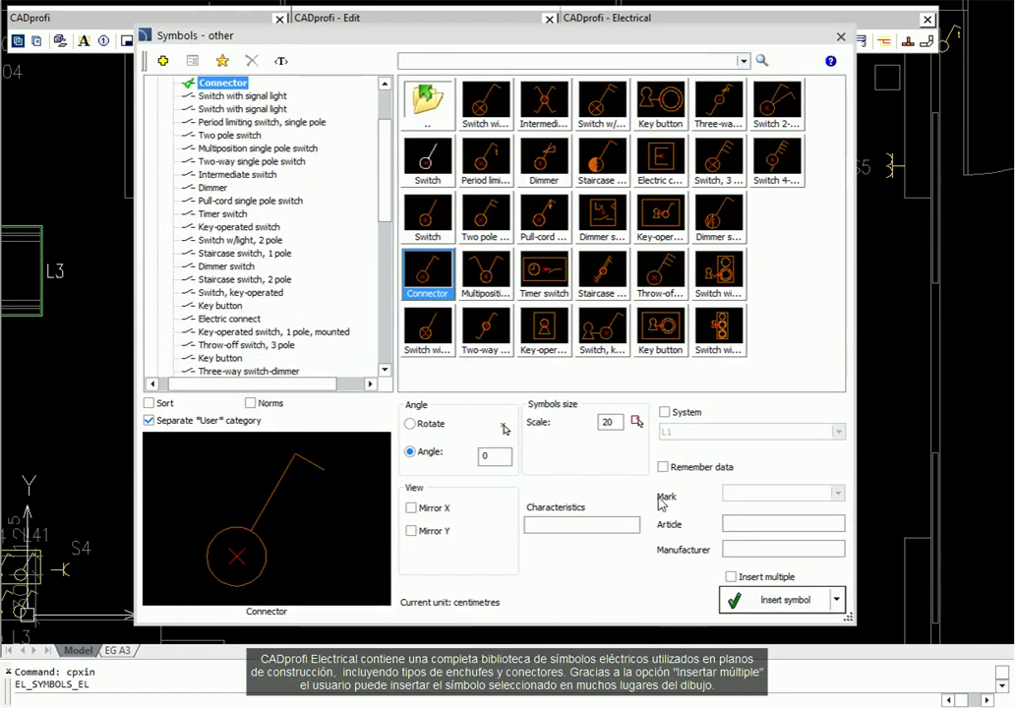
pyautogui.click(730, 577)
pyautogui.click(759, 601)
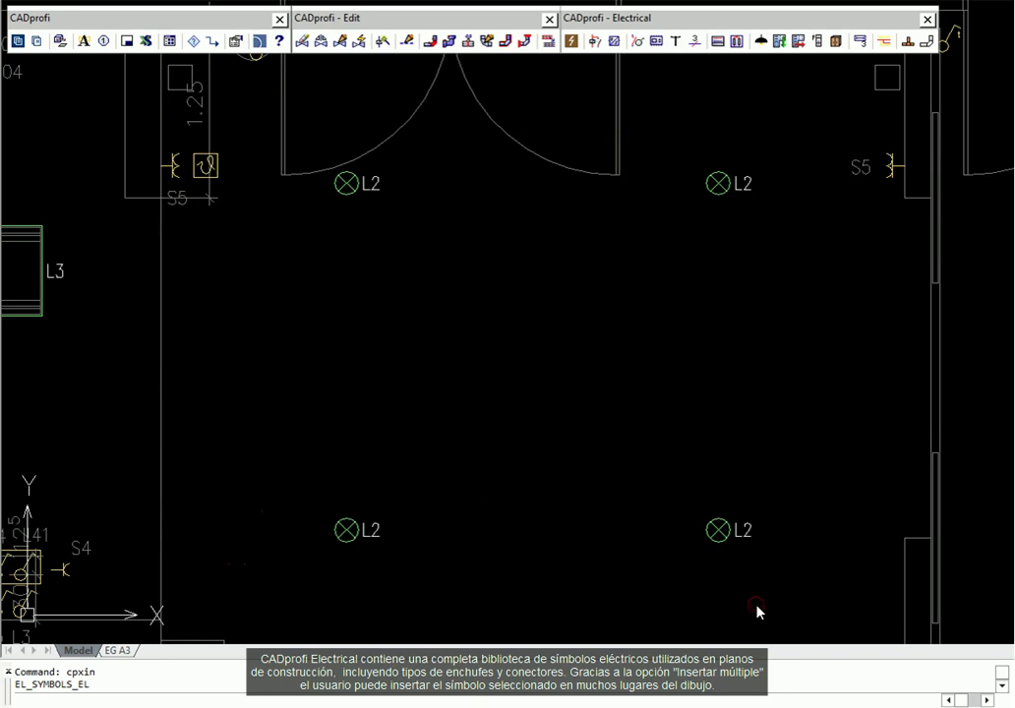
pyautogui.click(873, 558)
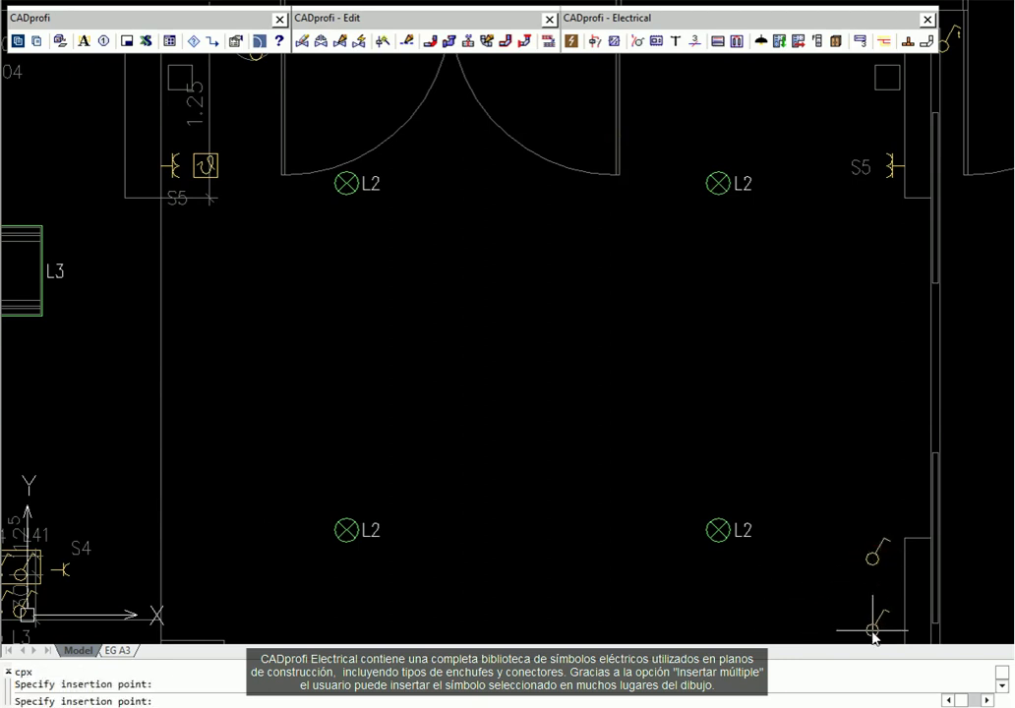
pyautogui.click(872, 635)
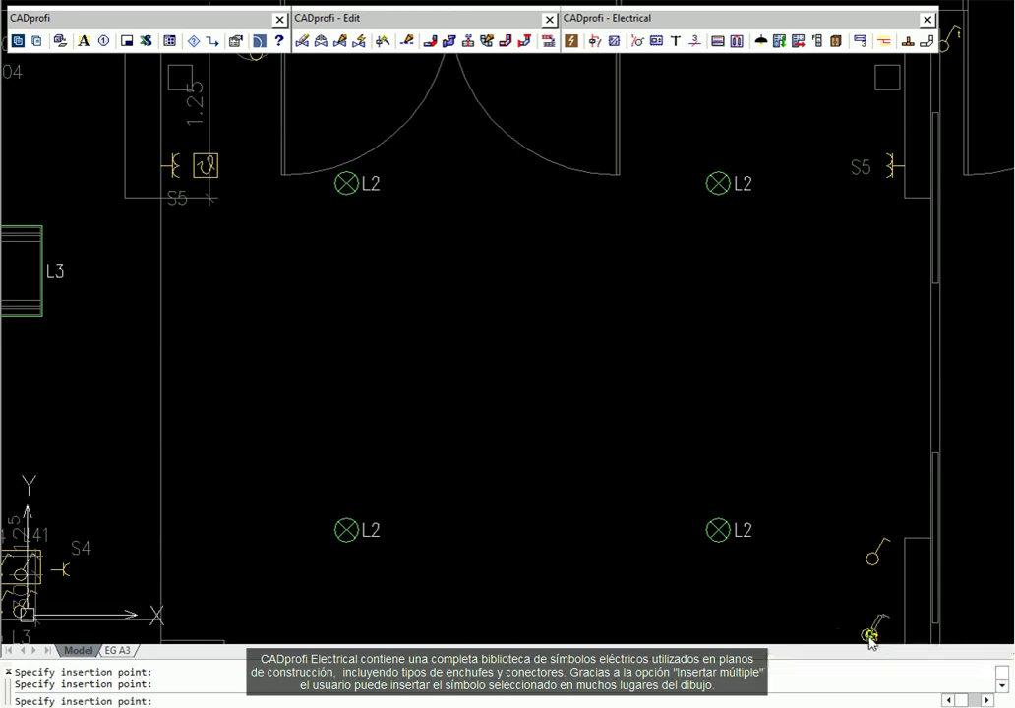
pyautogui.press('Escape')
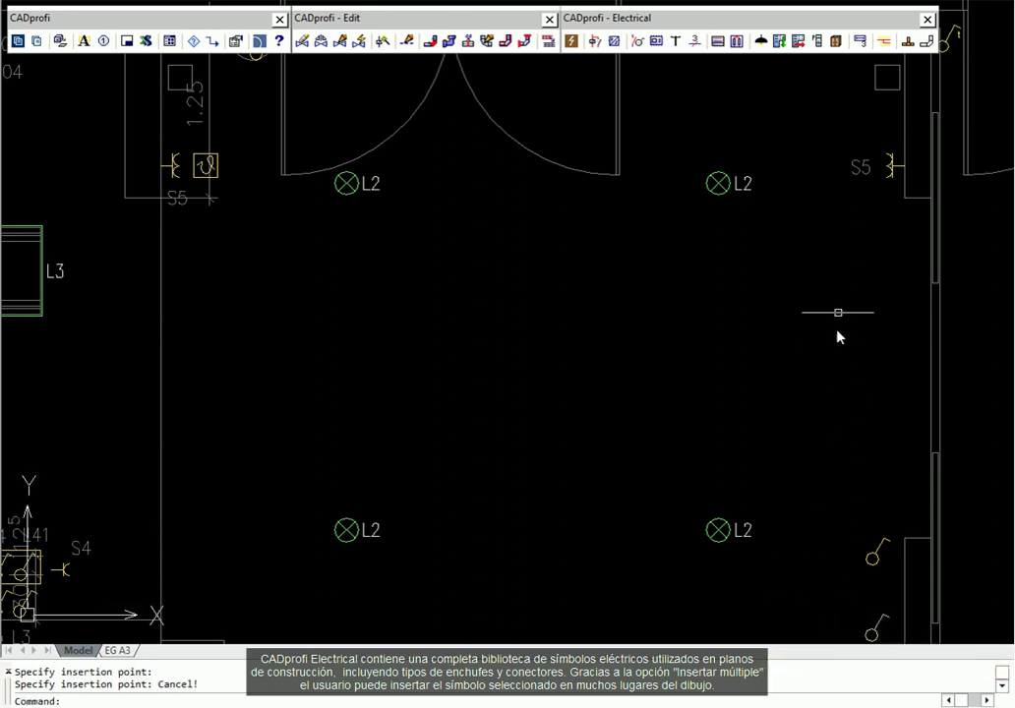
# Label the upper connector with circuit number 9 (U1.L9).
pyautogui.click(859, 42)
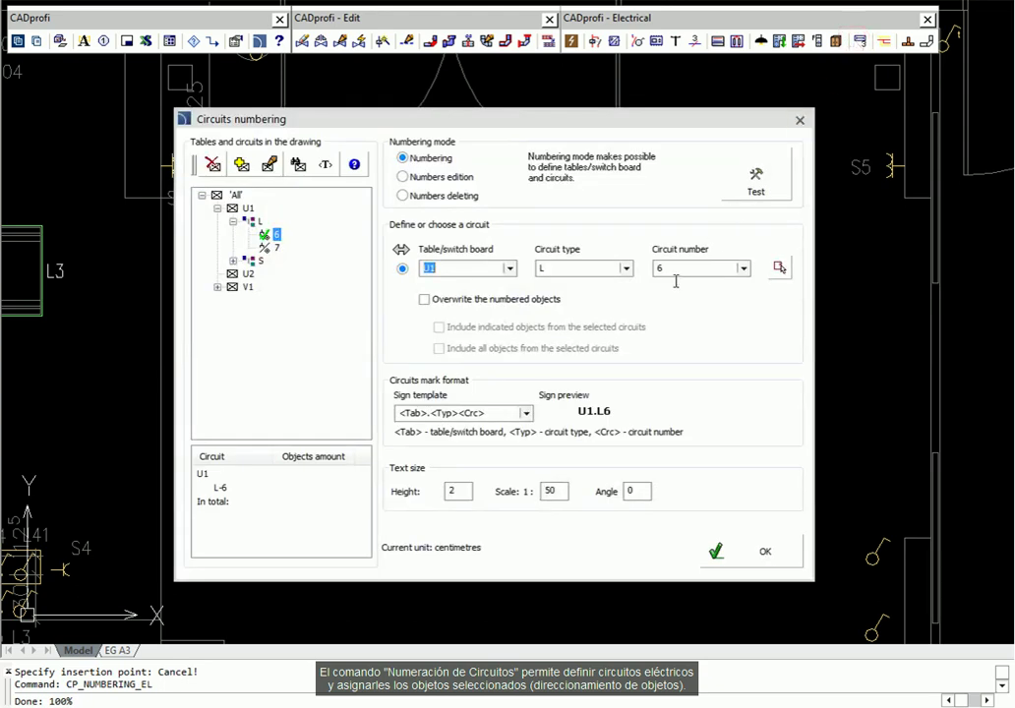
pyautogui.write('9')
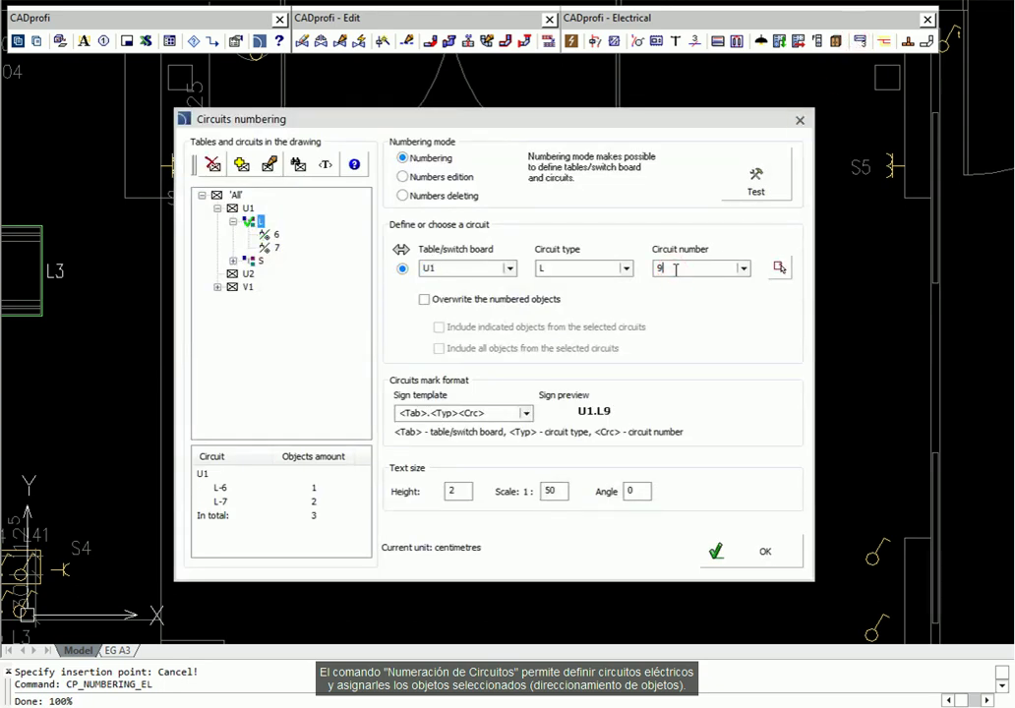
pyautogui.click(747, 554)
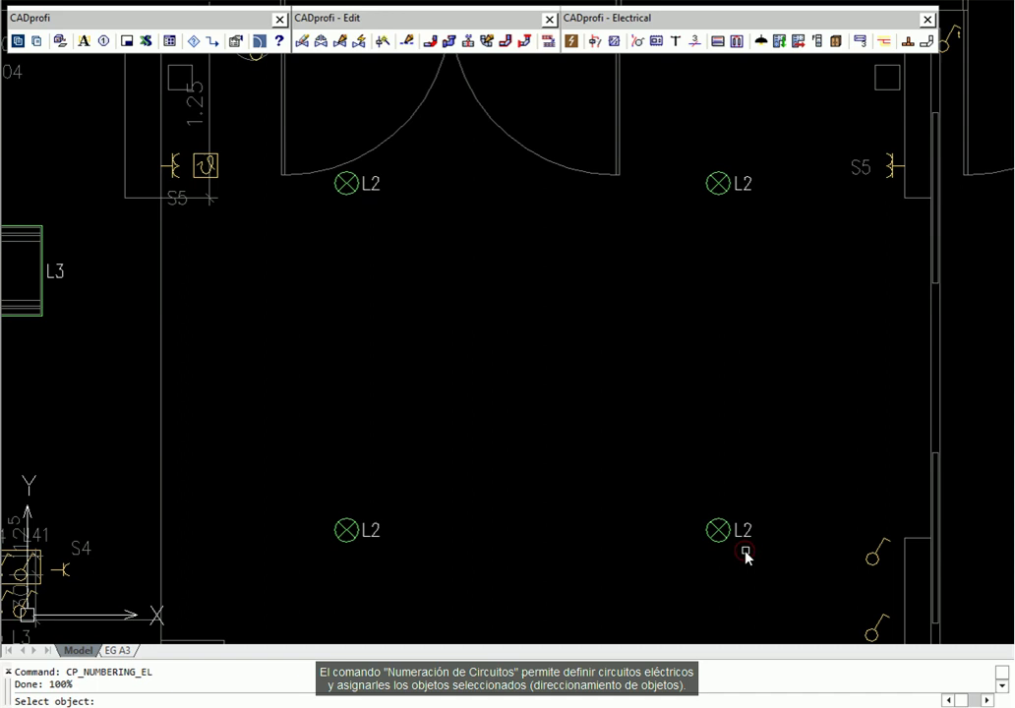
pyautogui.click(871, 563)
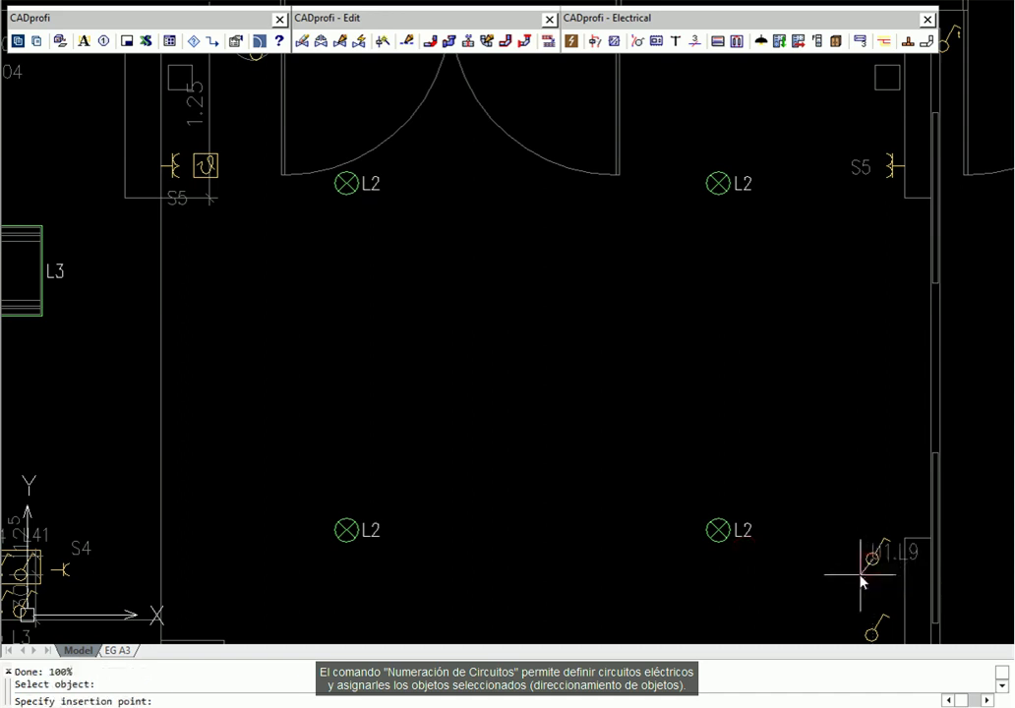
pyautogui.click(842, 596)
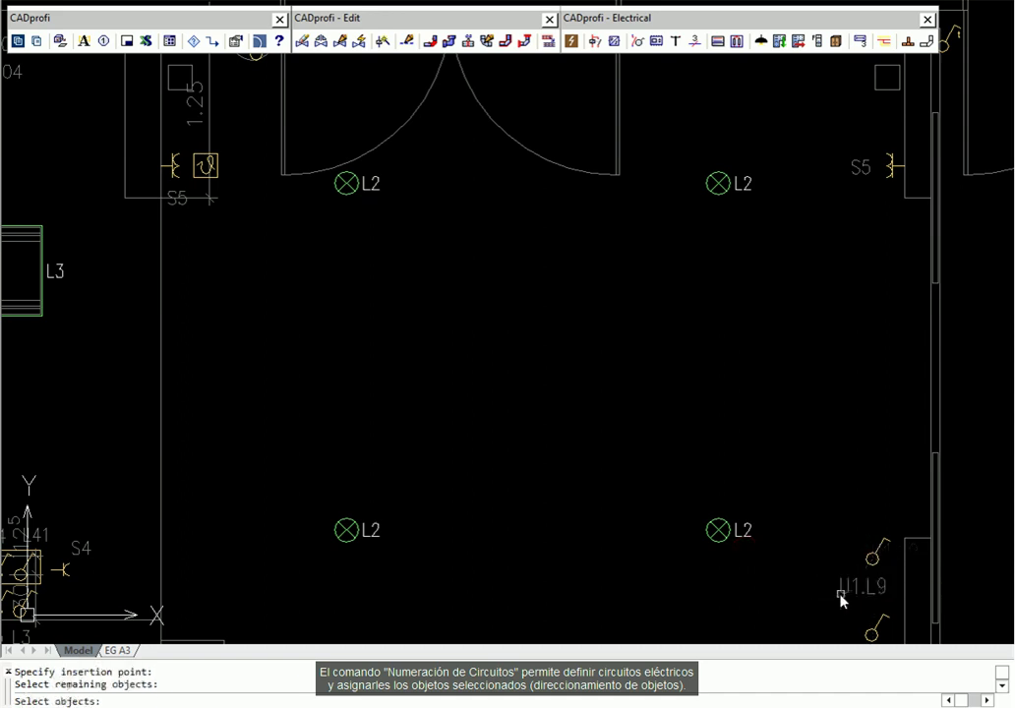
# Assign all four L2 lamps to circuit U1.L9.
pyautogui.click(760, 142)
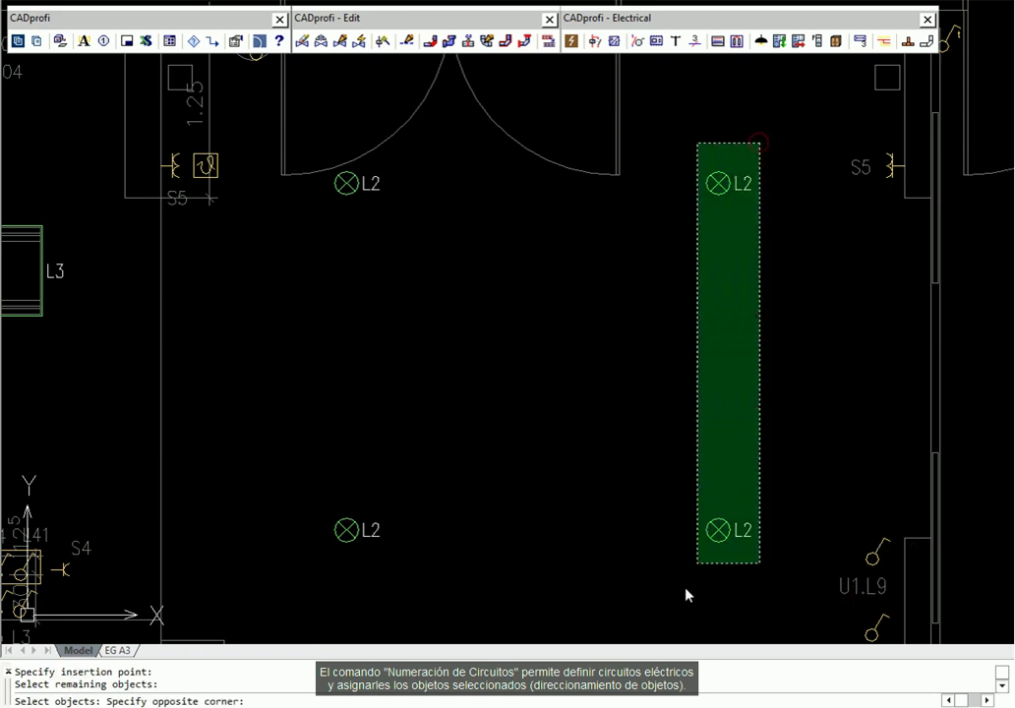
pyautogui.click(658, 602)
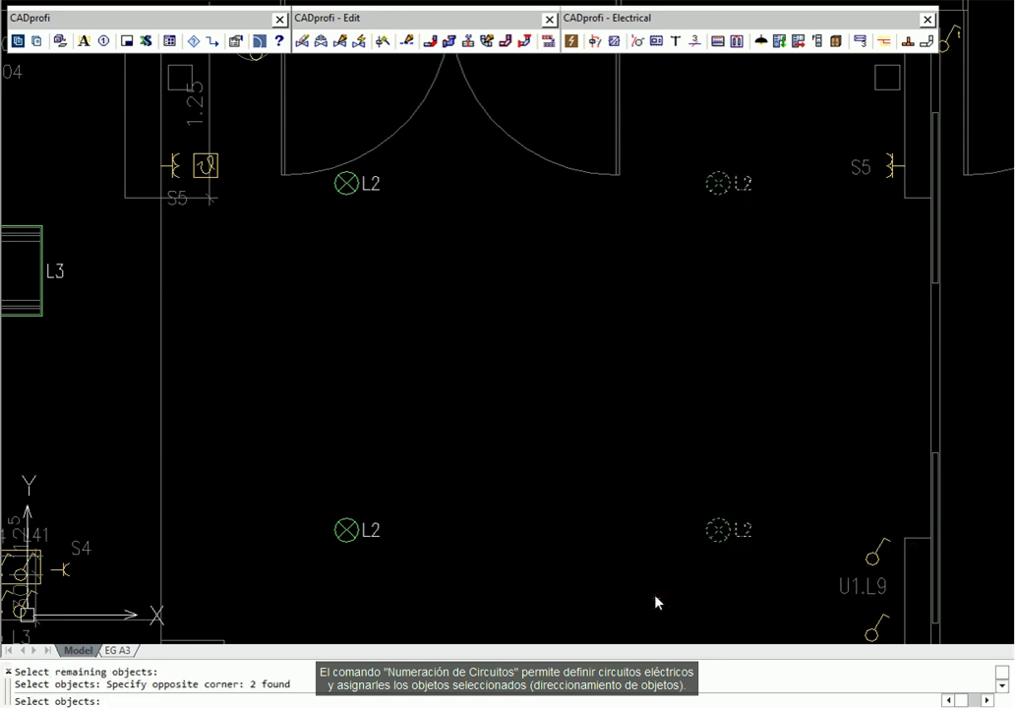
pyautogui.click(406, 148)
pyautogui.click(320, 563)
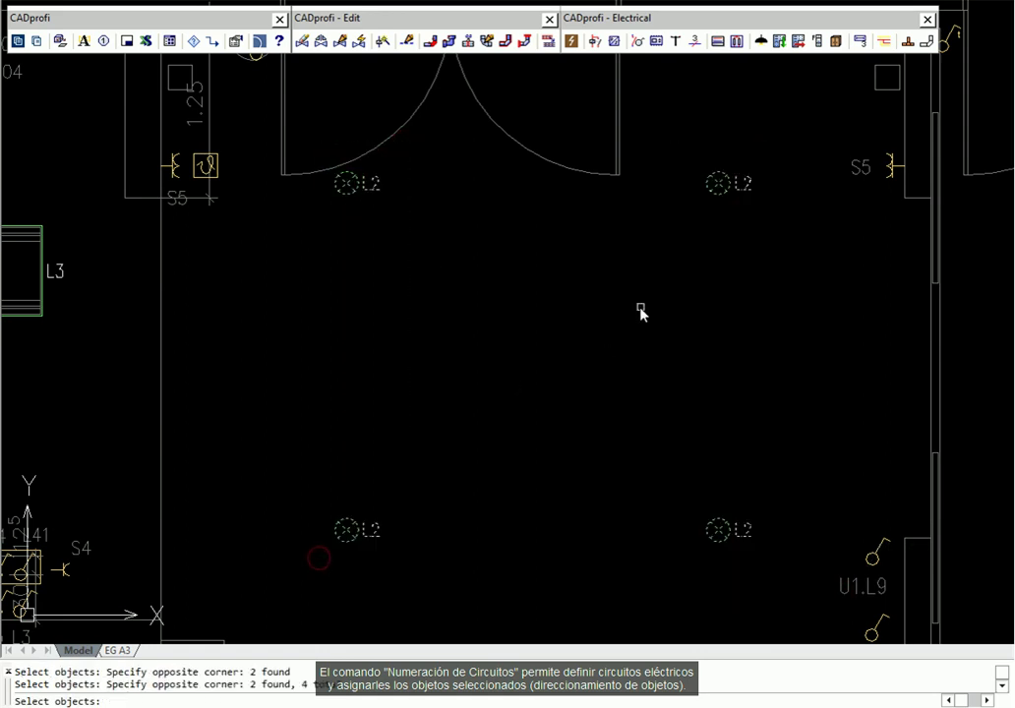
pyautogui.press('Return')
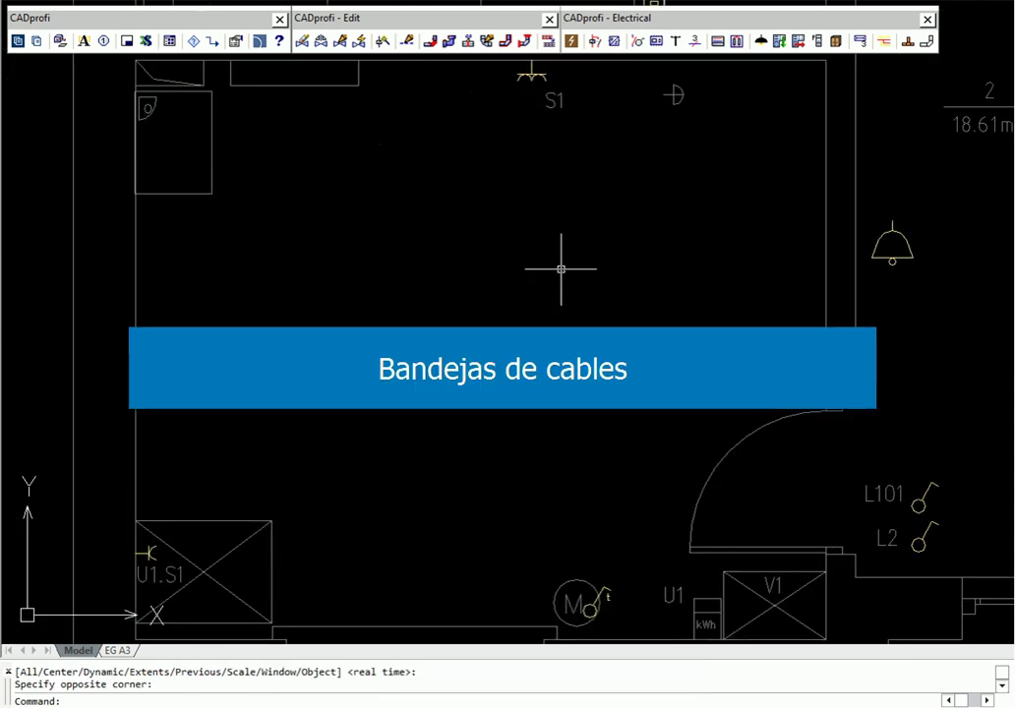
# Draw a 10 × 5 steel cable tray straight up from the V1 box to above the S1 L1 switches.
pyautogui.click(912, 46)
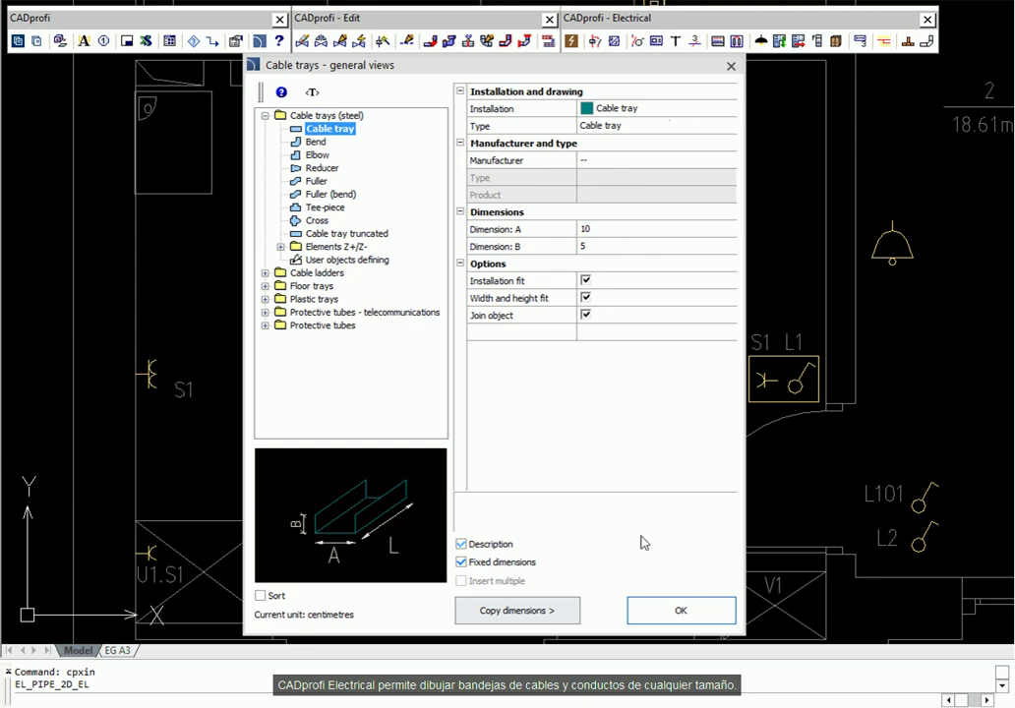
pyautogui.click(651, 613)
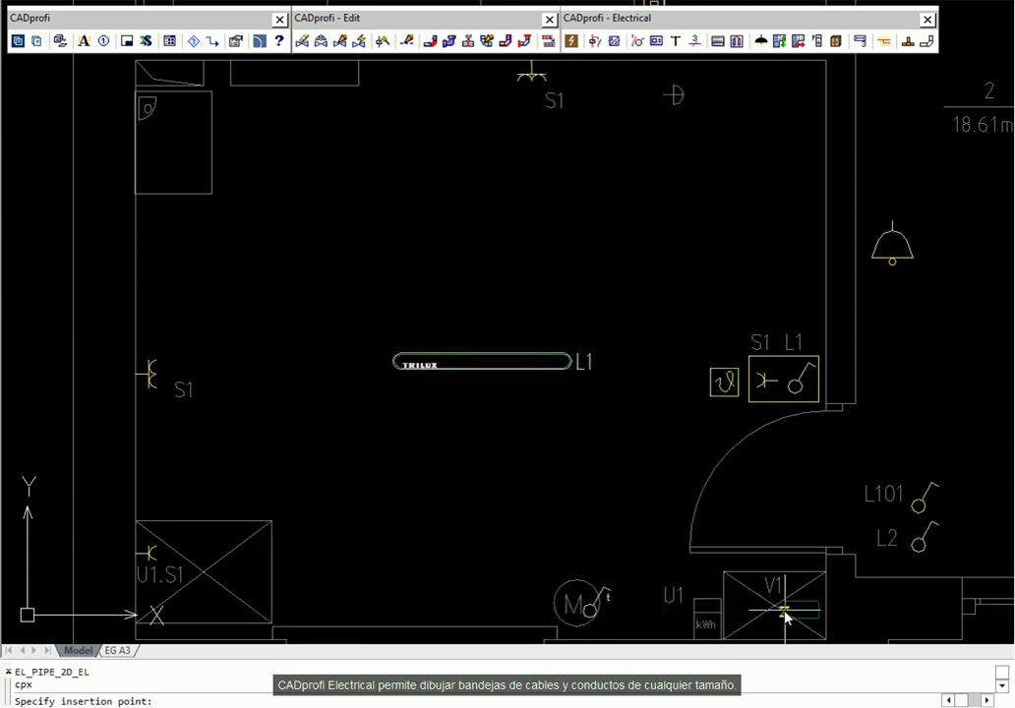
pyautogui.click(775, 597)
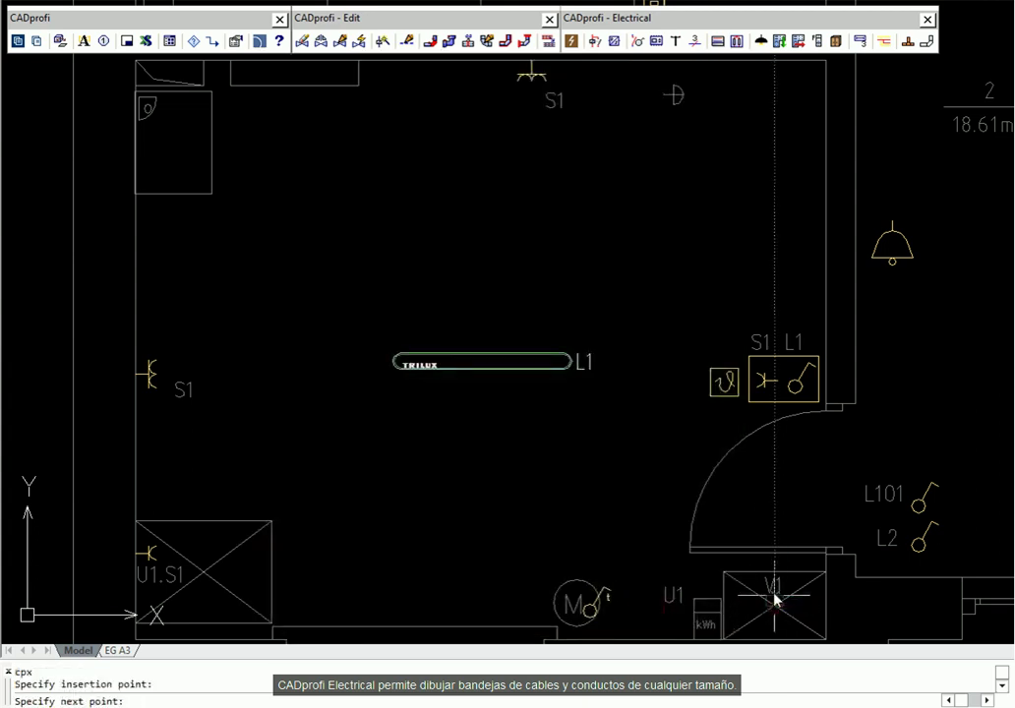
pyautogui.click(775, 187)
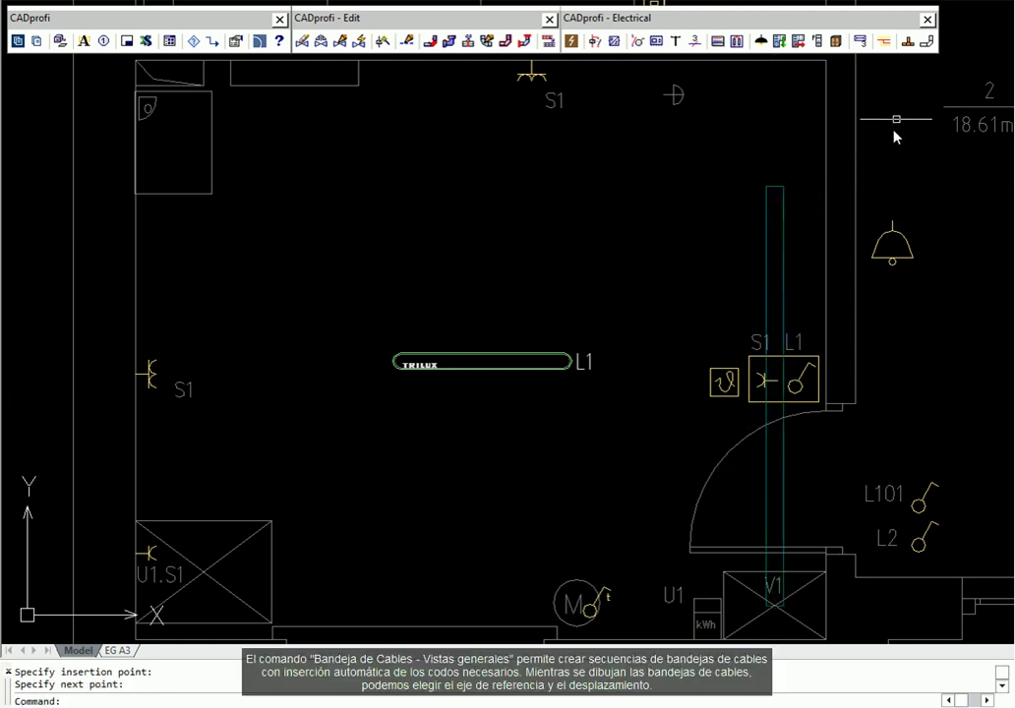
# Set the cable tray sequence reference edge to Right with Offset S of 20.
pyautogui.click(926, 41)
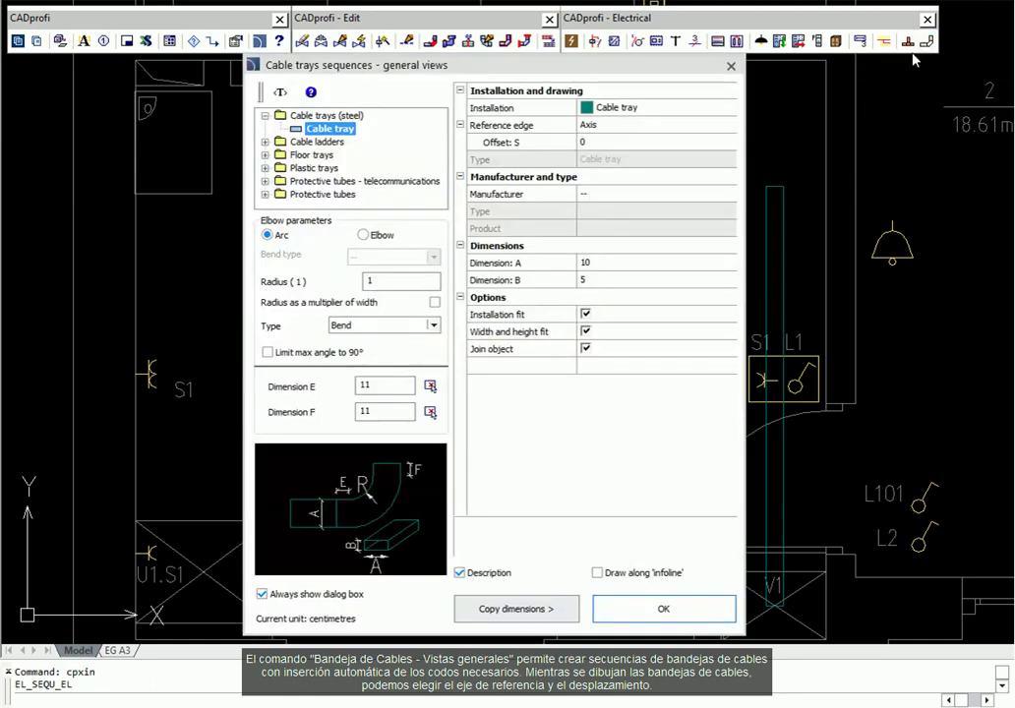
pyautogui.click(619, 125)
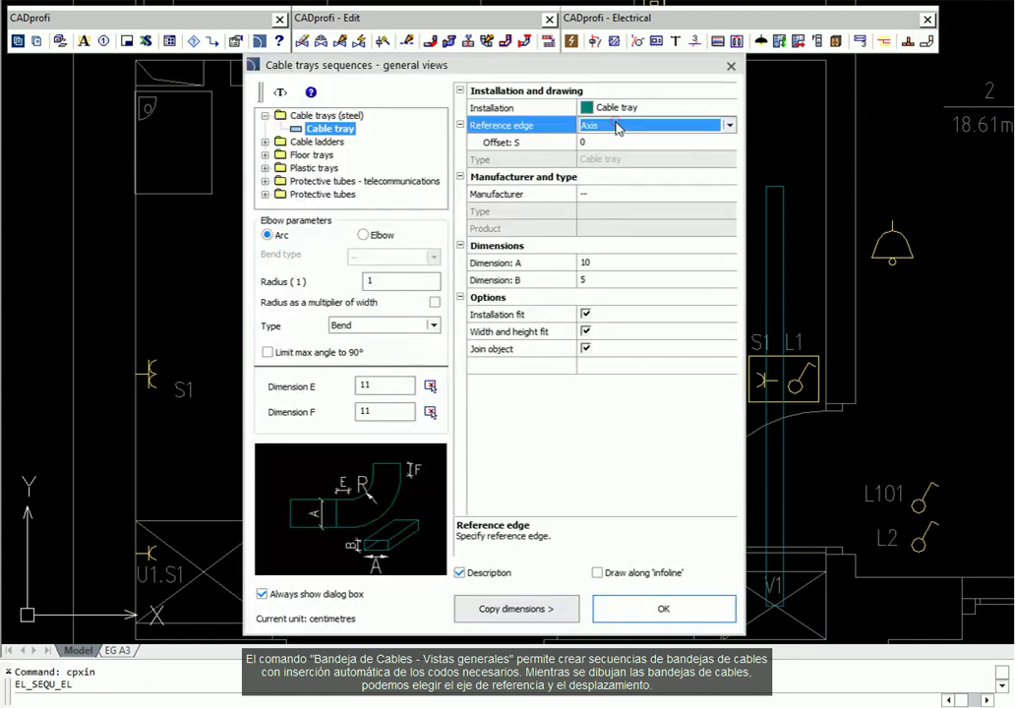
pyautogui.click(729, 125)
pyautogui.click(659, 151)
pyautogui.click(644, 144)
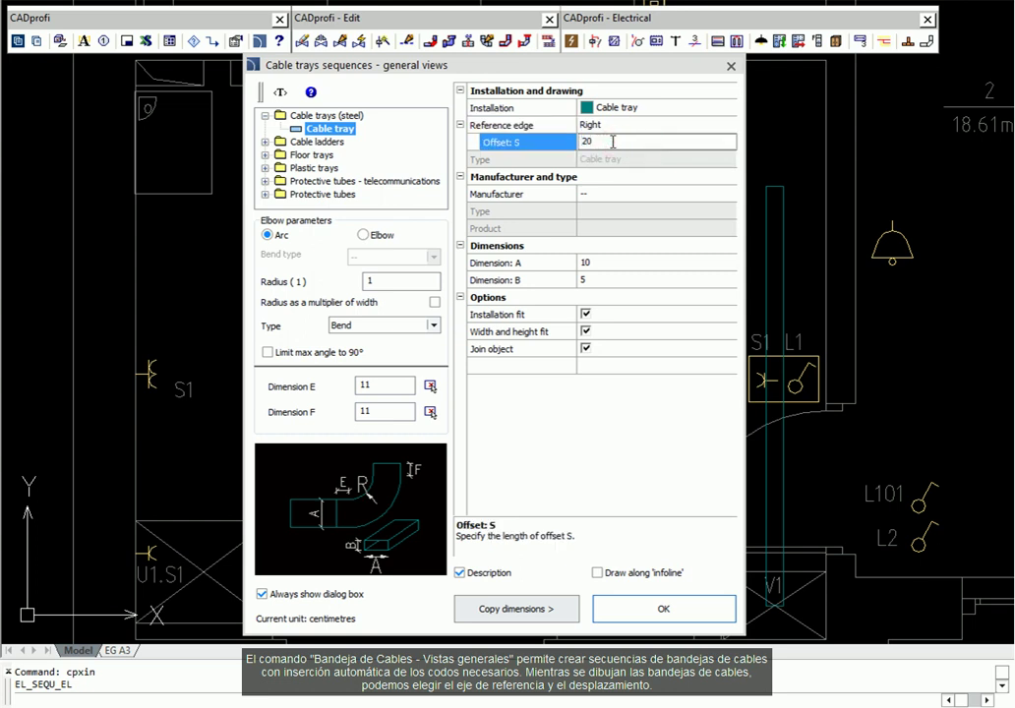
pyautogui.click(627, 612)
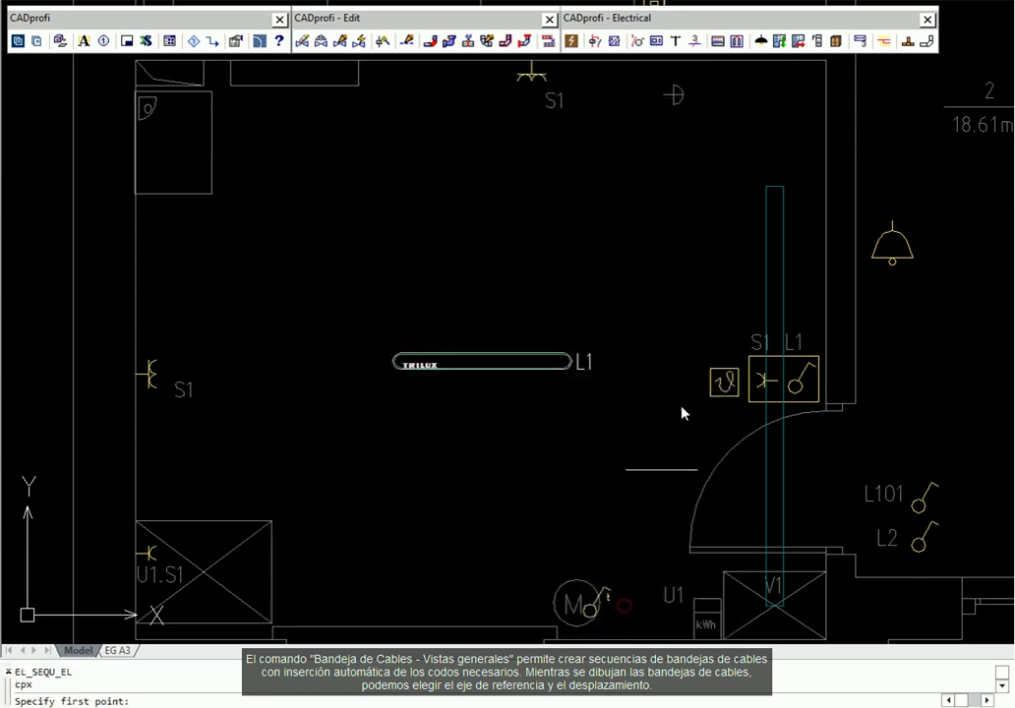
# Route the tray from the top-right corner to the top-left, then down to the bottom-left corner.
pyautogui.click(826, 64)
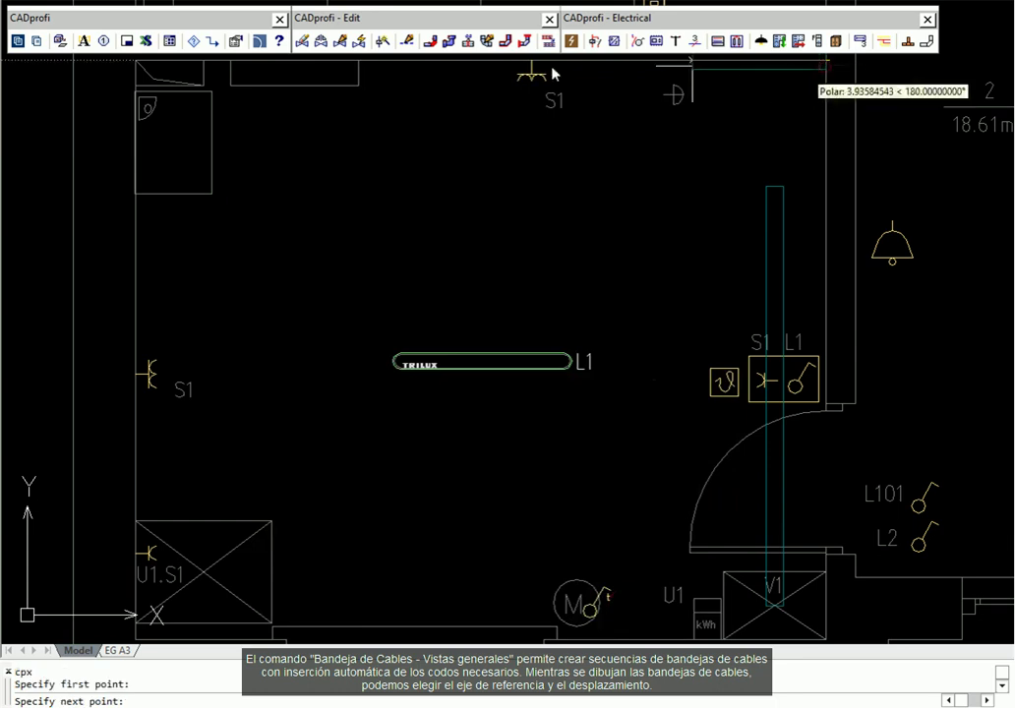
pyautogui.click(136, 62)
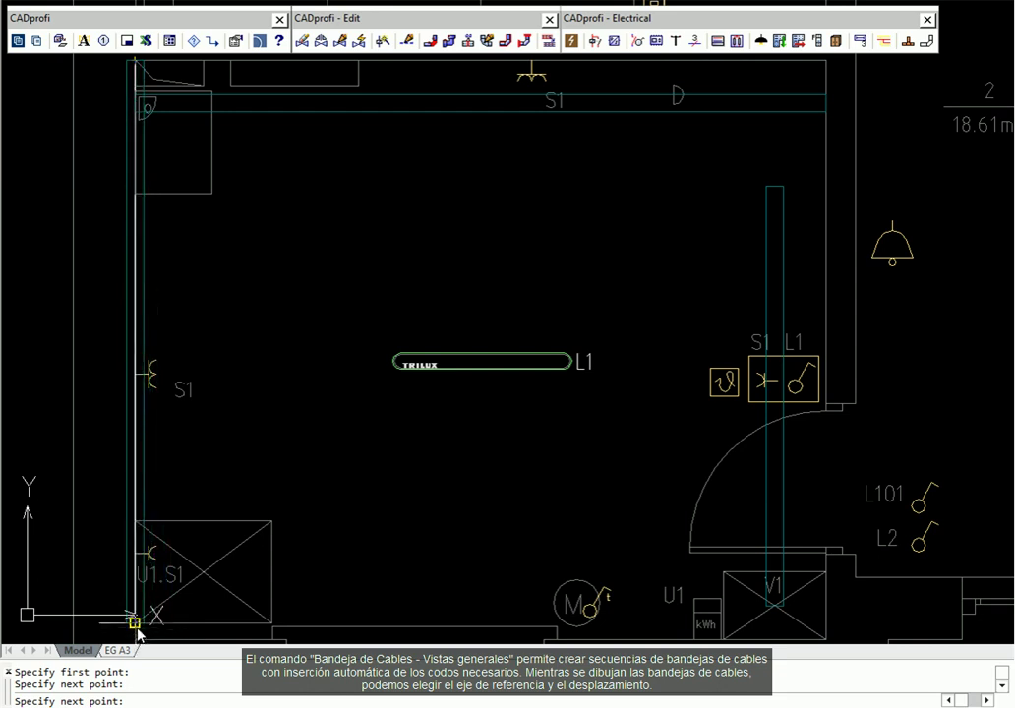
pyautogui.click(137, 630)
pyautogui.press('Escape')
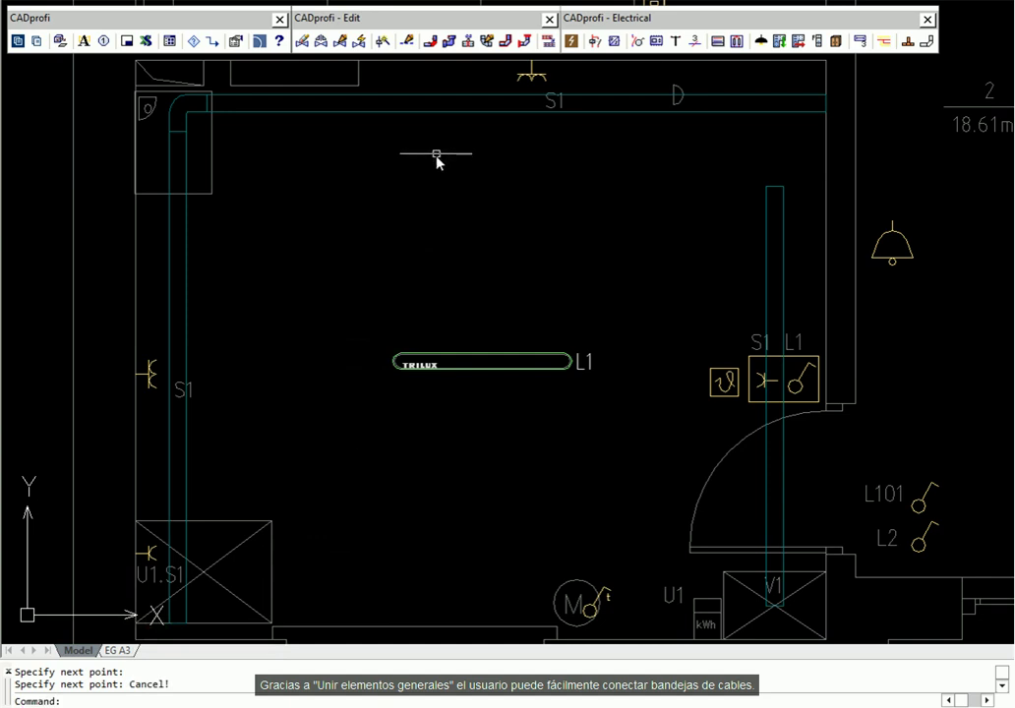
# Join the top tray and the right vertical tray with a steel Bend of radius 1.
pyautogui.click(430, 43)
pyautogui.click(759, 114)
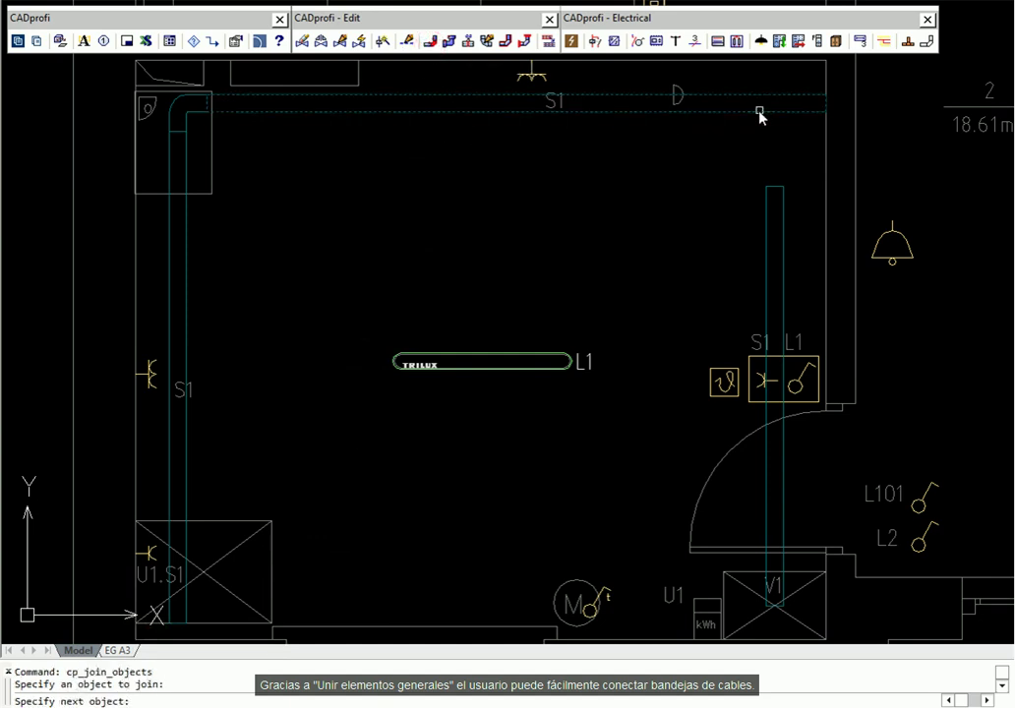
pyautogui.click(764, 214)
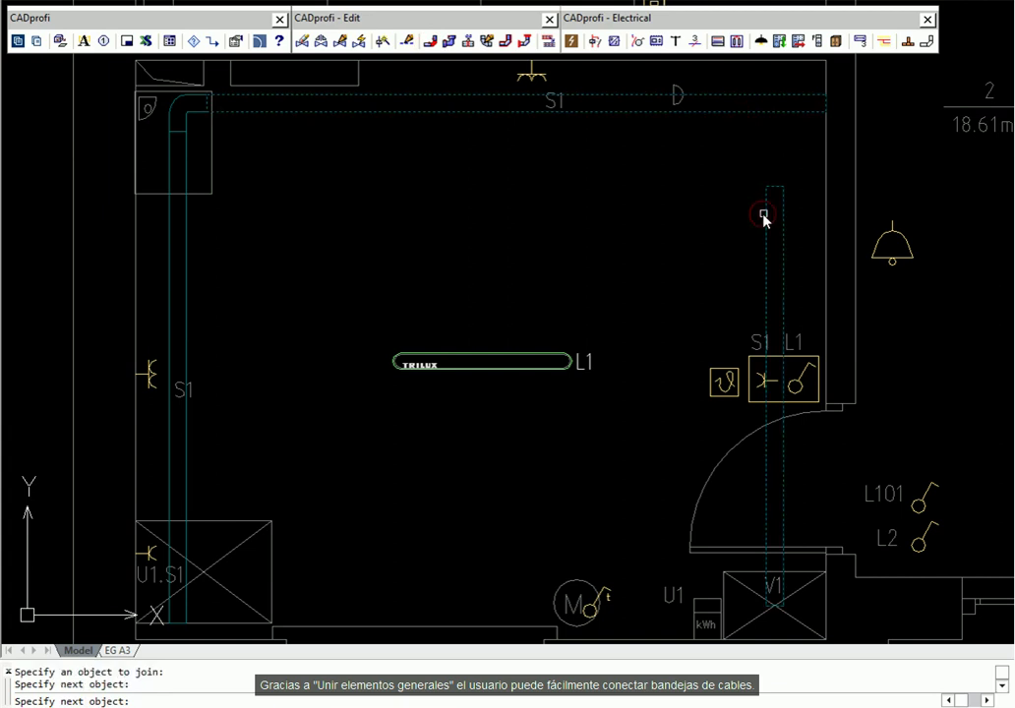
pyautogui.press('Return')
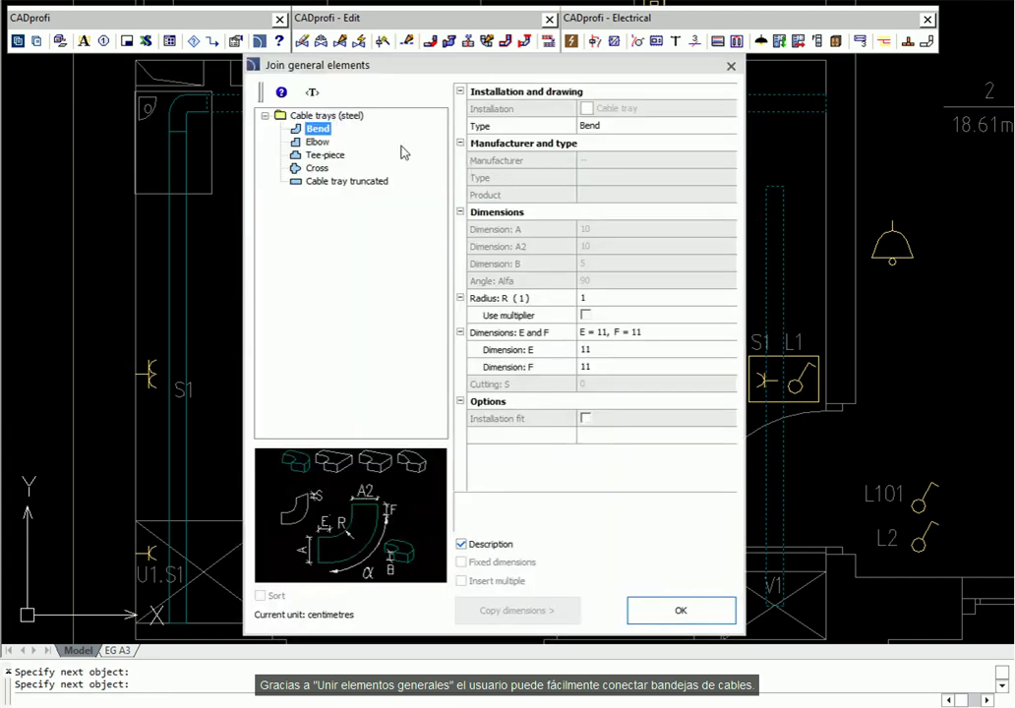
pyautogui.click(646, 616)
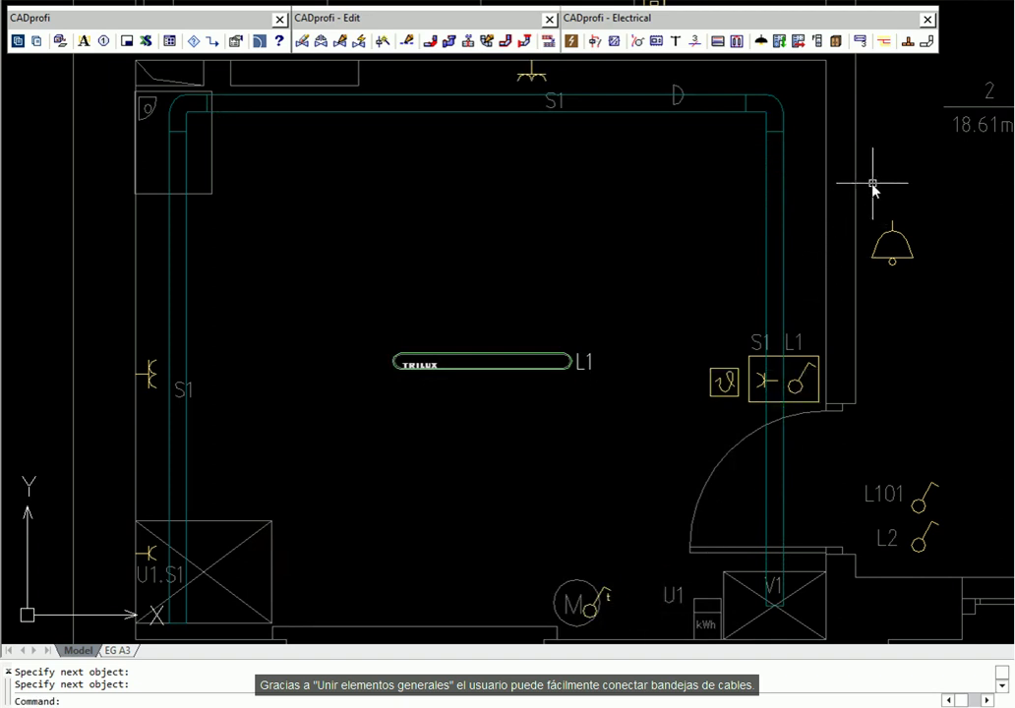